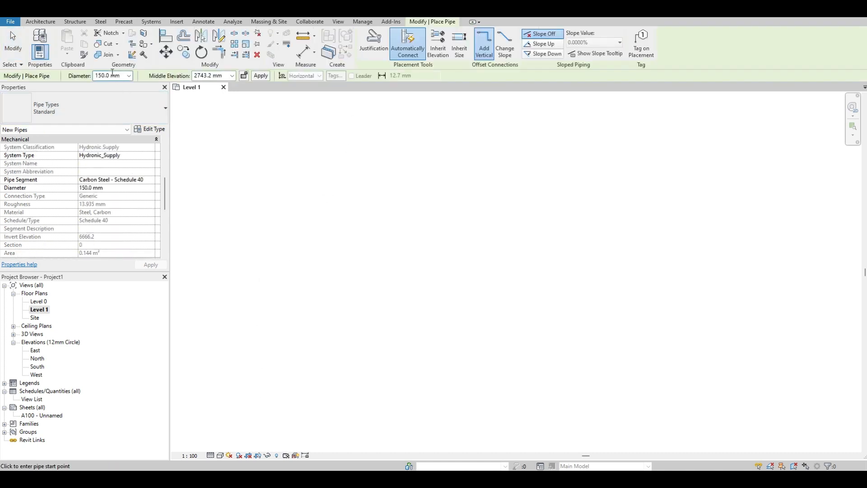
Draw a horizontal 600 mm diameter pipe about 32000 mm long in the Level 1 plan.
left_click(128, 76)
left_click(109, 214)
left_click(334, 239)
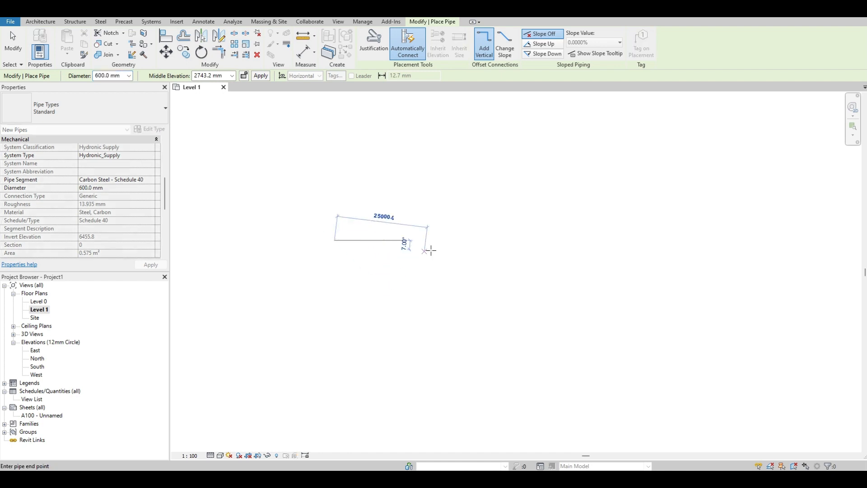
left_click(448, 243)
key("Escape")
key("Escape")
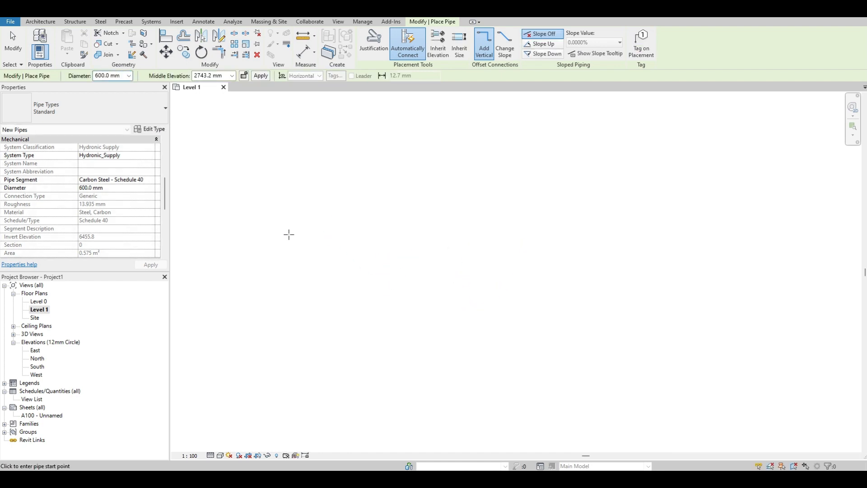
Set the Level 1 view range to a top offset of 5900 and a cut plane offset of 4900.
scroll(99, 197, "down", 1)
left_click(111, 188)
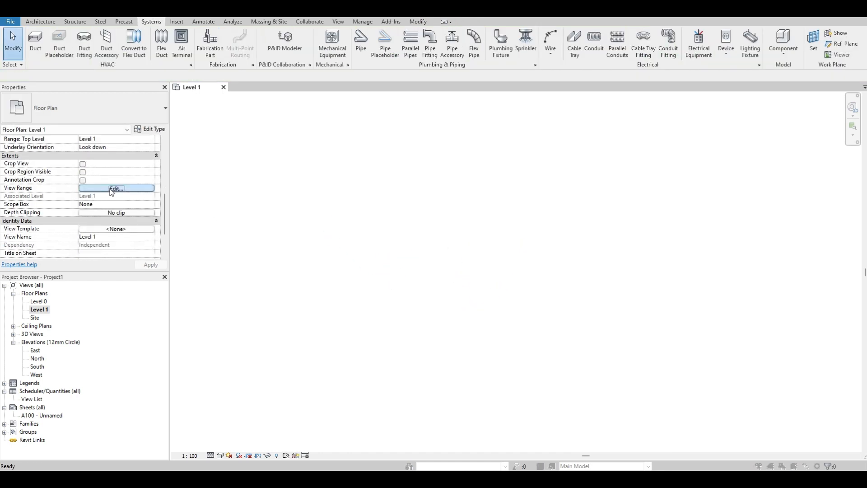
left_click_drag(750, 194, 737, 193)
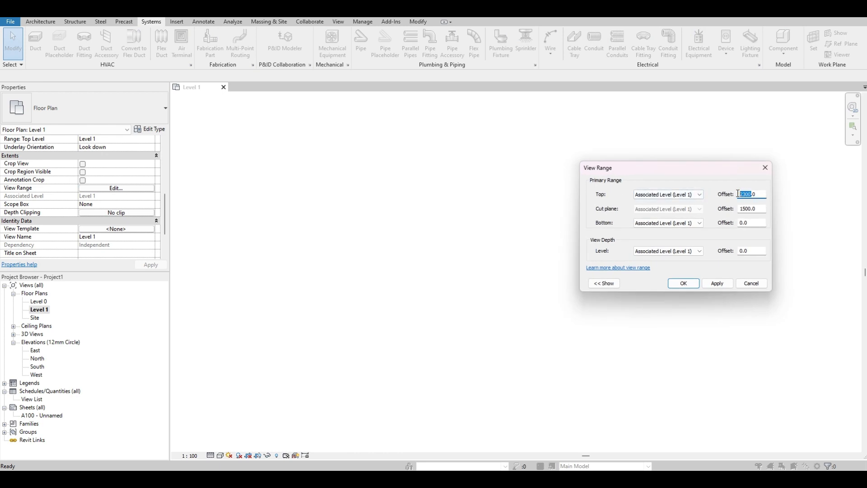
type("59")
left_click_drag(750, 209, 742, 208)
type("49")
left_click(716, 283)
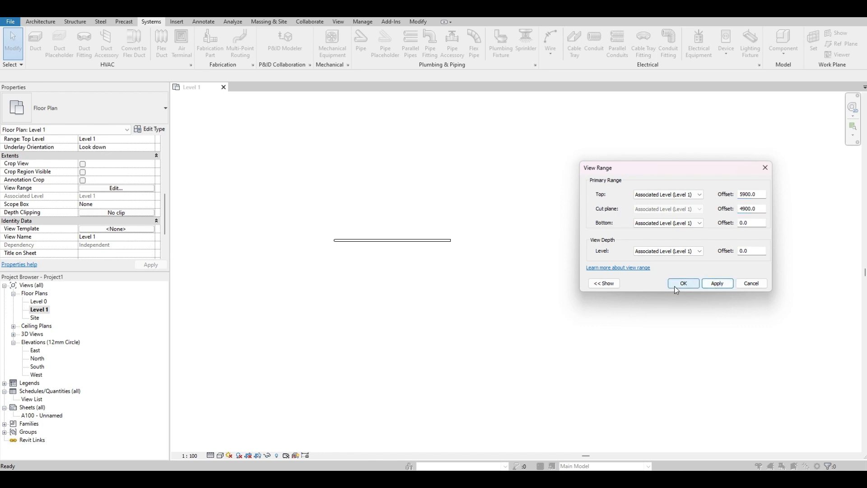
left_click(679, 285)
Change the plan view's visual style to Shaded.
scroll(366, 239, "up", 5)
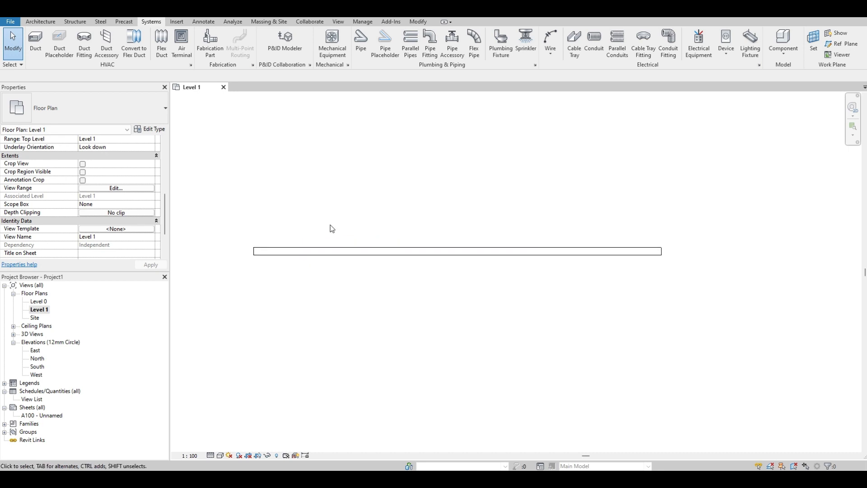
left_click(220, 455)
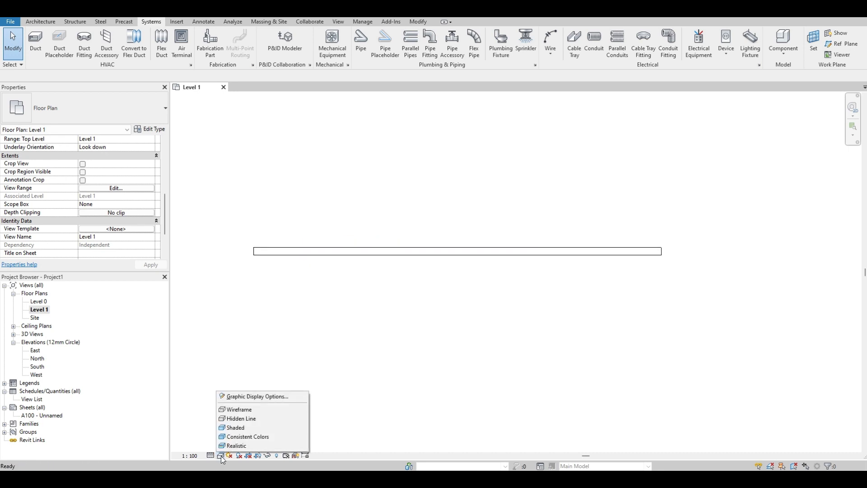
left_click(239, 428)
Copy the pipe straight down from its left endpoint to make a second parallel pipe.
left_click(312, 249)
middle_click_drag(320, 273, 435, 234)
left_click(436, 233)
left_click(441, 219)
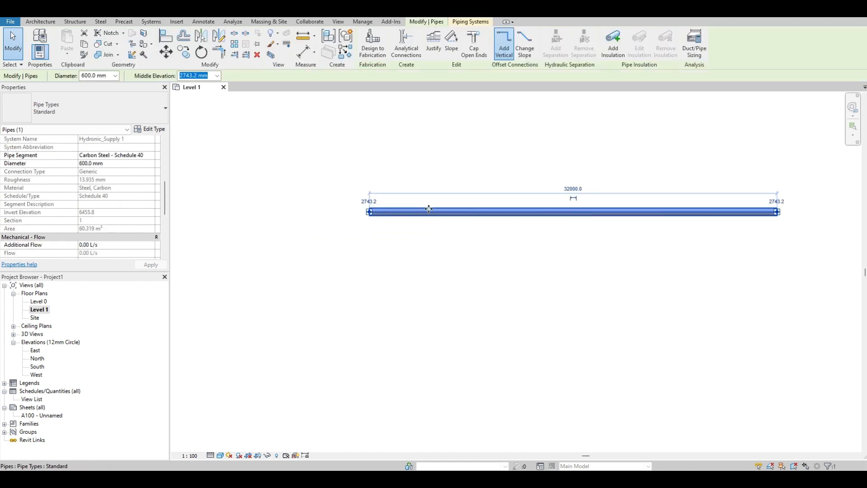
left_click(183, 53)
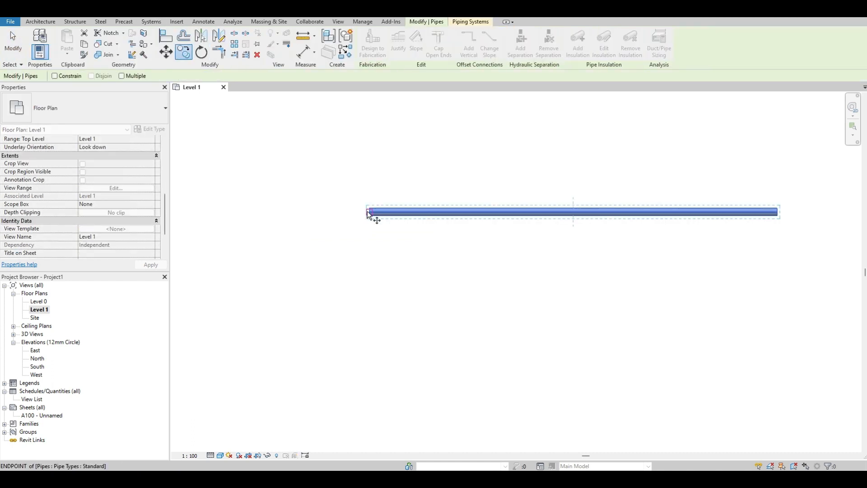
left_click(370, 212)
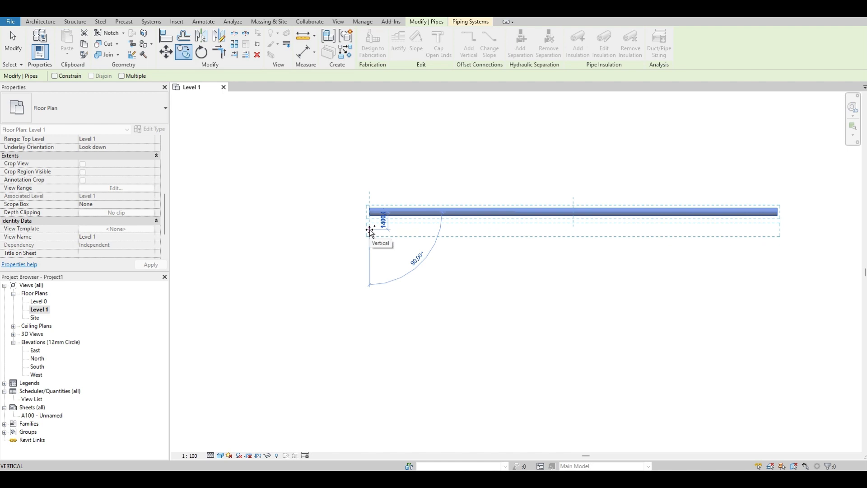
left_click(369, 248)
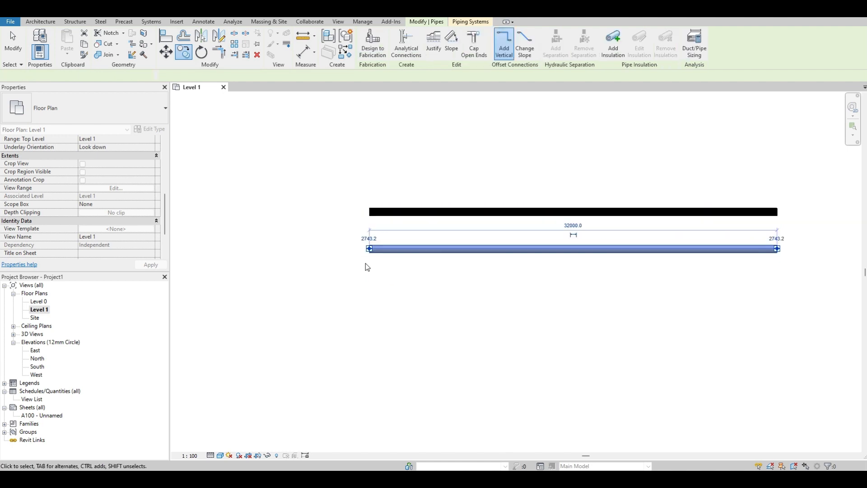
Make three more copies of the second pipe below it in one multiple copy, spaced about 2800 mm apart.
left_click(183, 52)
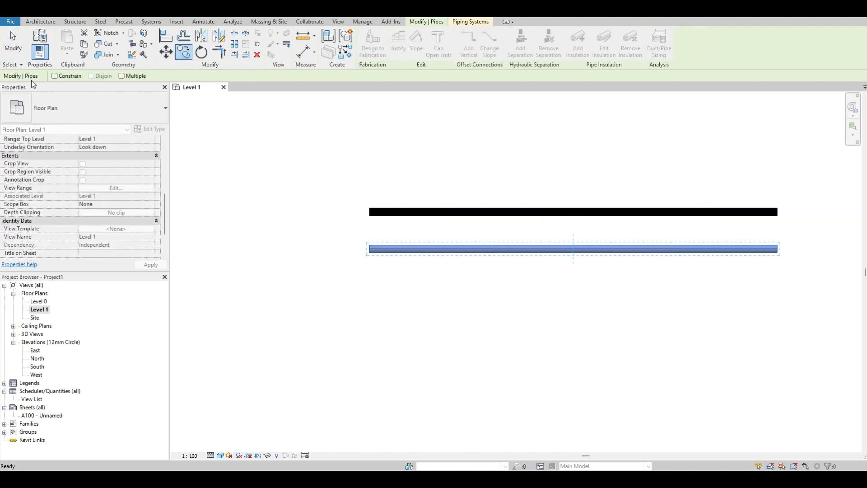
left_click(121, 76)
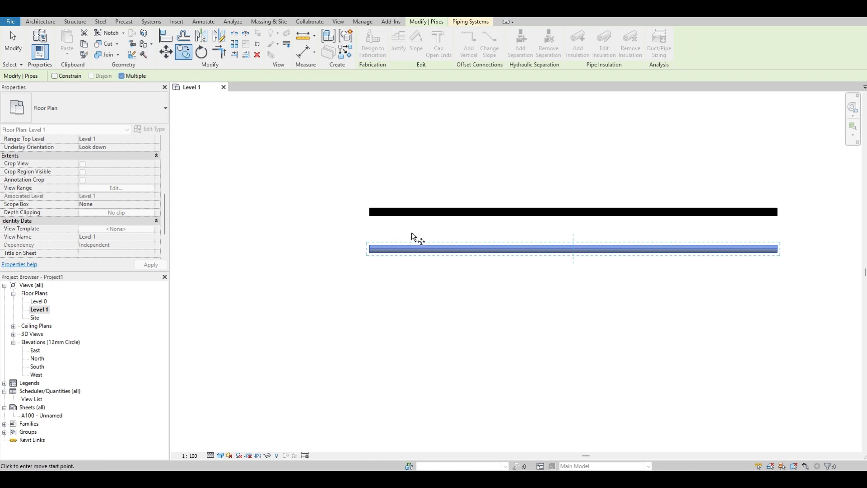
left_click(370, 249)
left_click(369, 285)
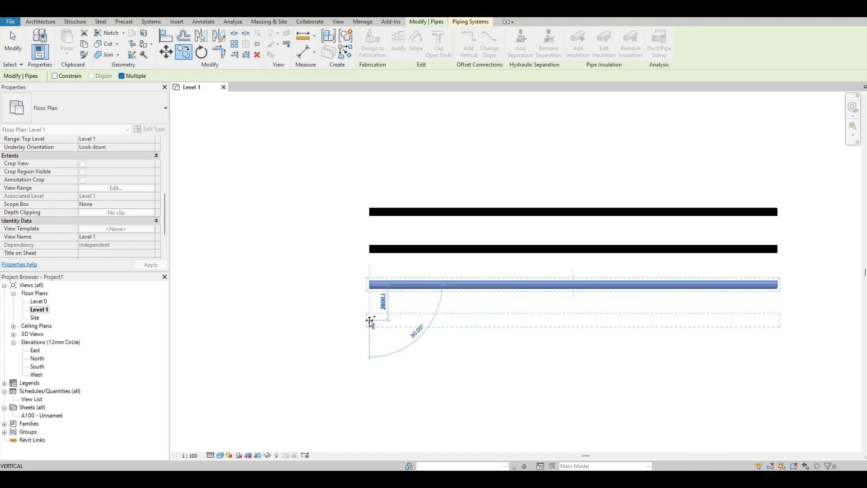
left_click(370, 321)
left_click(371, 352)
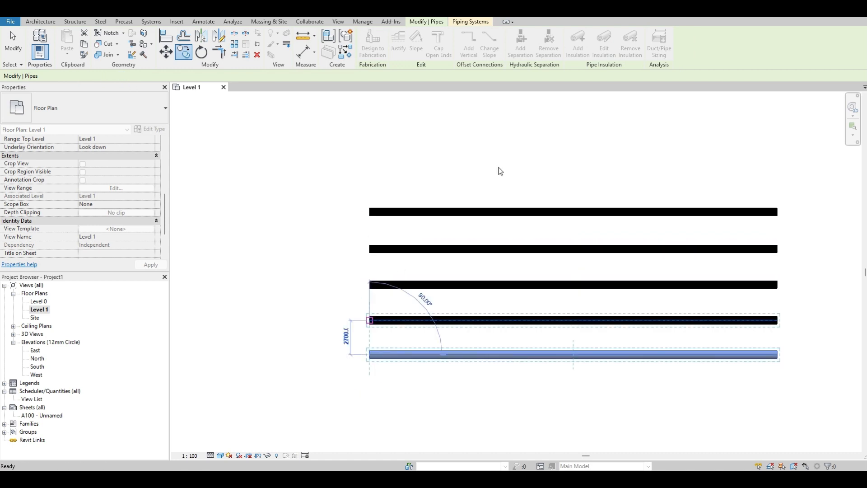
key("Escape")
key("Escape")
Override the topmost pipe's graphics by element in this view, choosing Green as the projection line color.
middle_click_drag(513, 174, 411, 158)
scroll(411, 158, "down", 1)
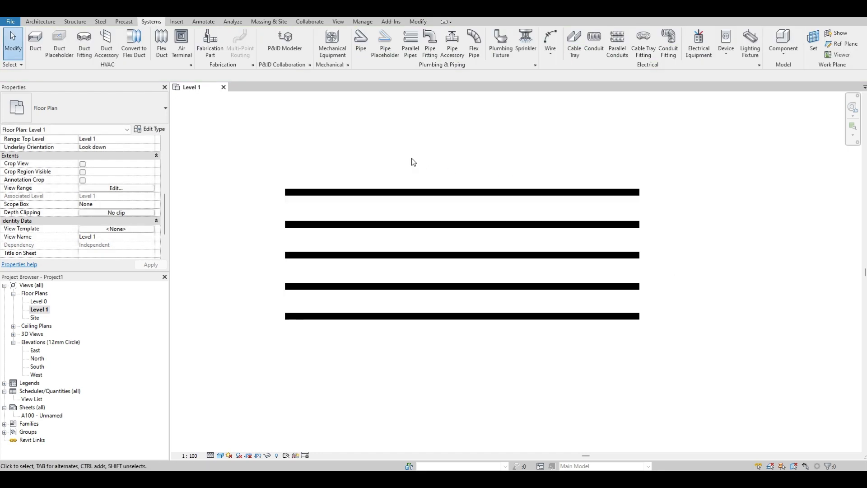
left_click(391, 197)
right_click(393, 198)
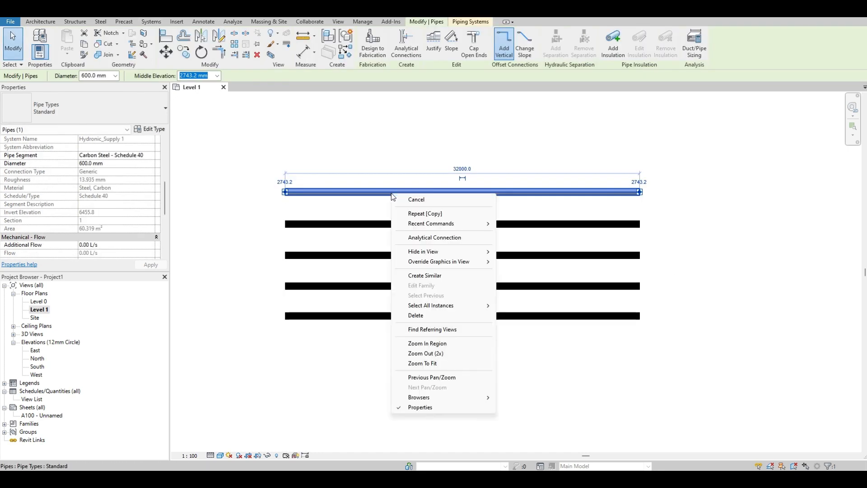
mouse_move(480, 262)
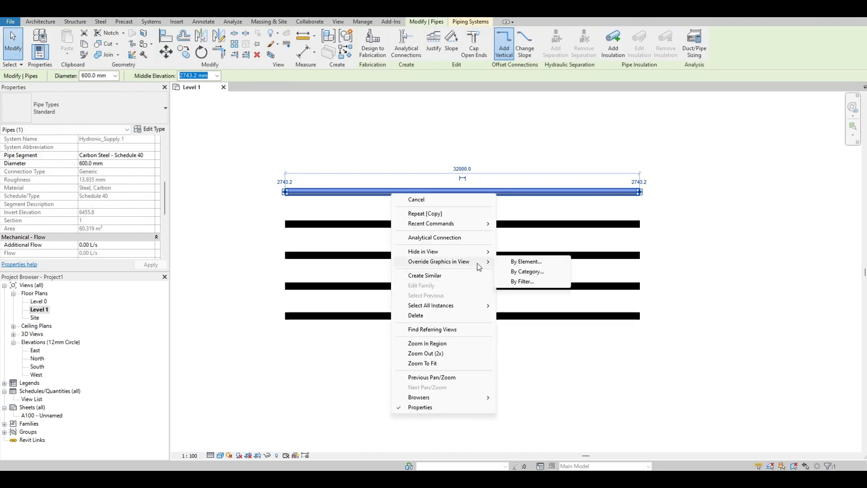
left_click(523, 262)
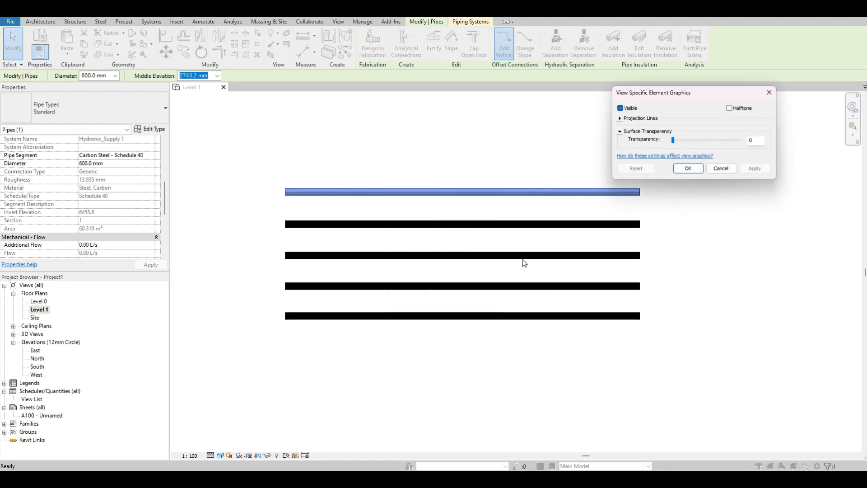
left_click(620, 119)
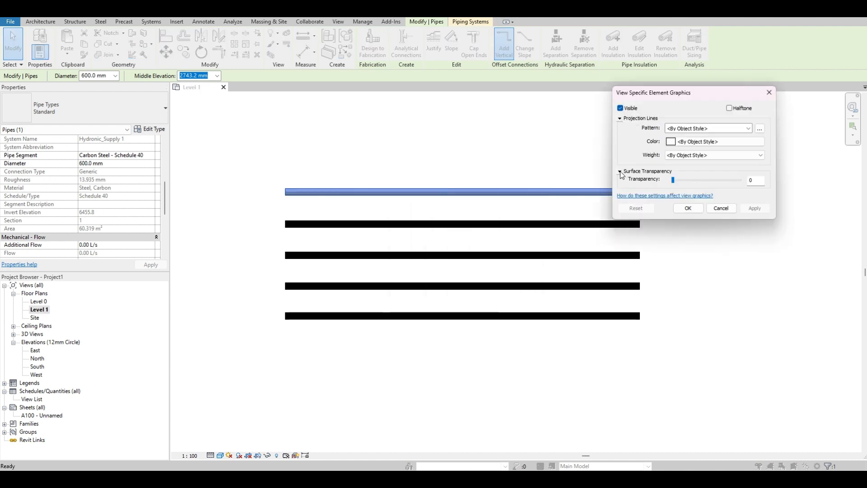
left_click(703, 142)
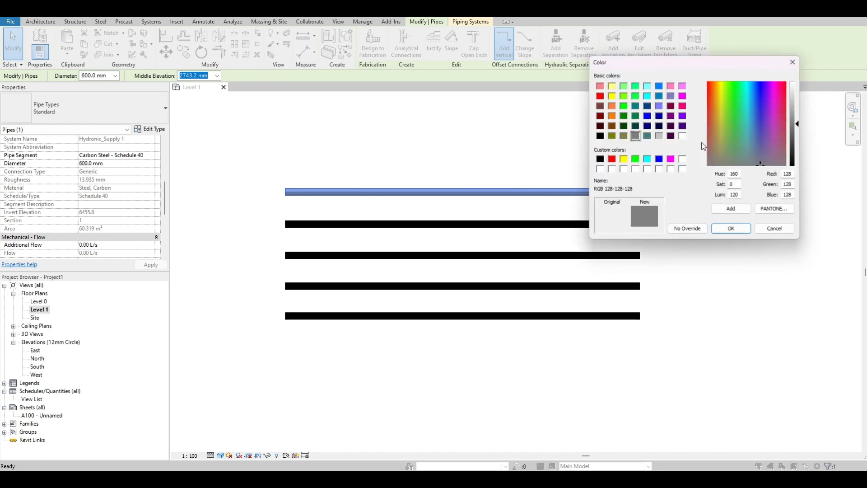
left_click(623, 108)
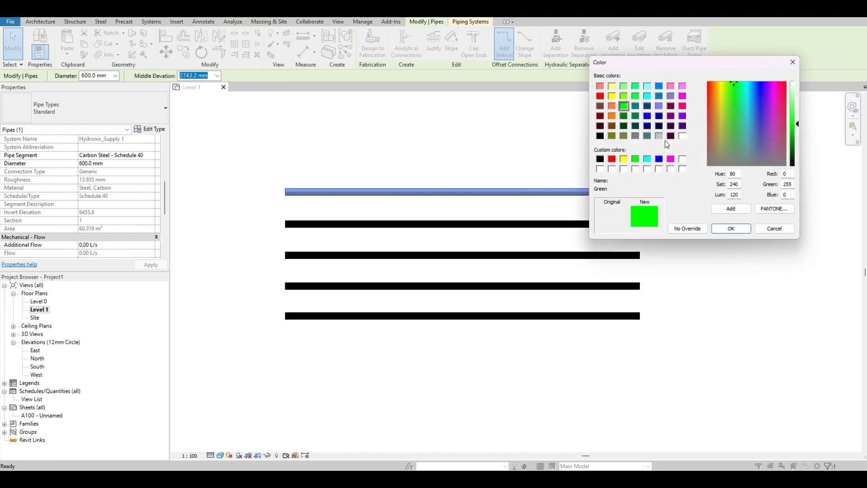
left_click(731, 230)
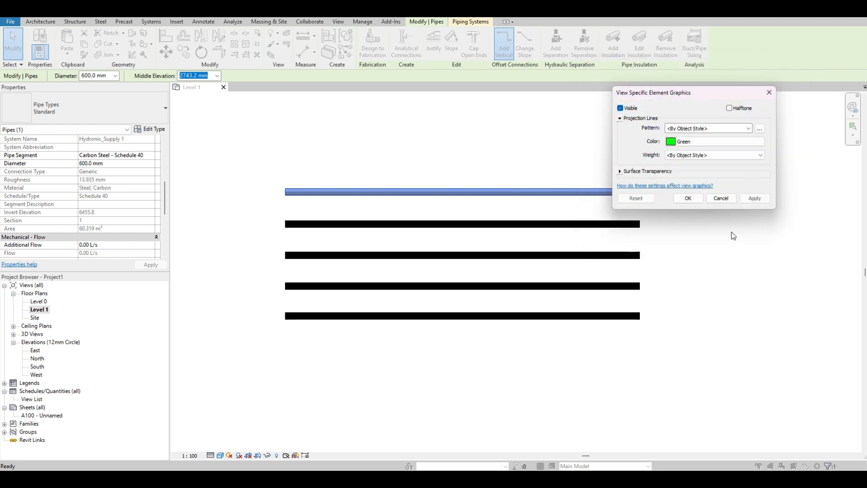
Set the topmost pipe's projection line override to the Solid pattern with weight 16 and apply it.
left_click(705, 128)
left_click(685, 145)
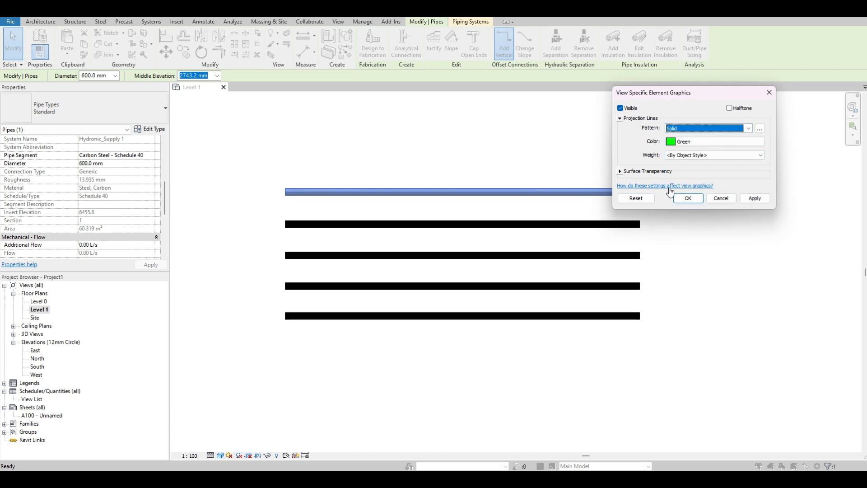
left_click(683, 155)
left_click(680, 261)
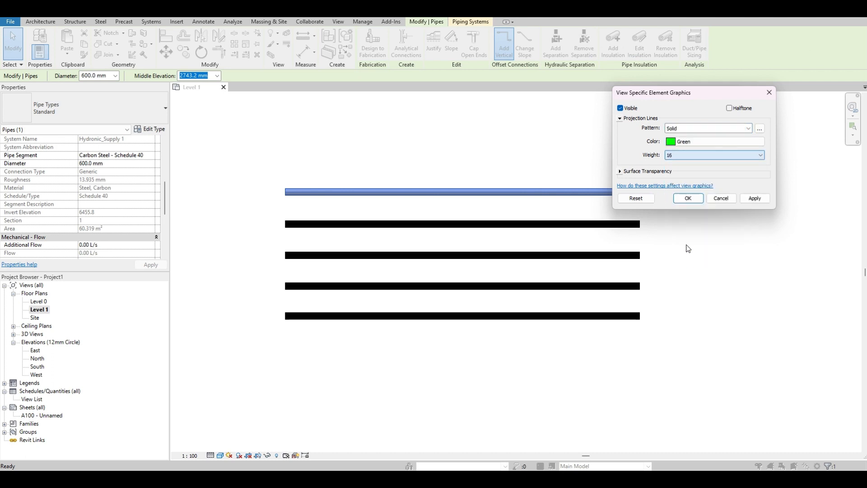
left_click(754, 198)
left_click(687, 198)
key("Escape")
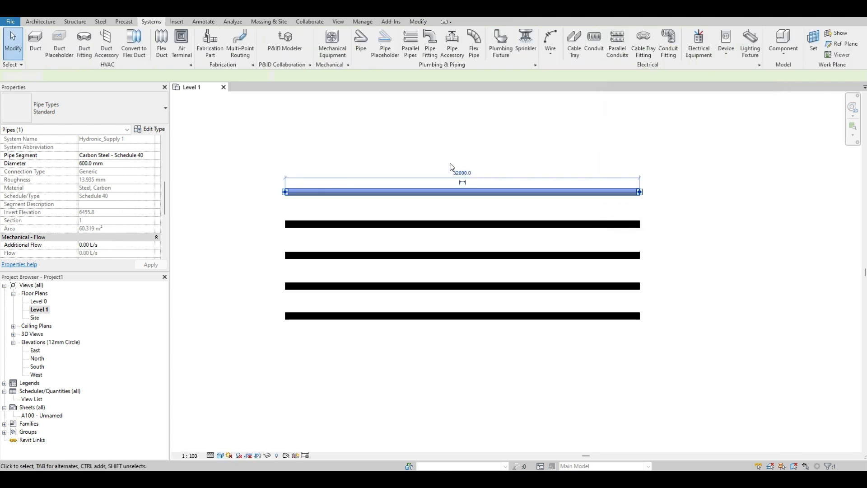
Examine the topmost pipe up close to judge how the projection line override displays.
scroll(306, 187, "up", 5)
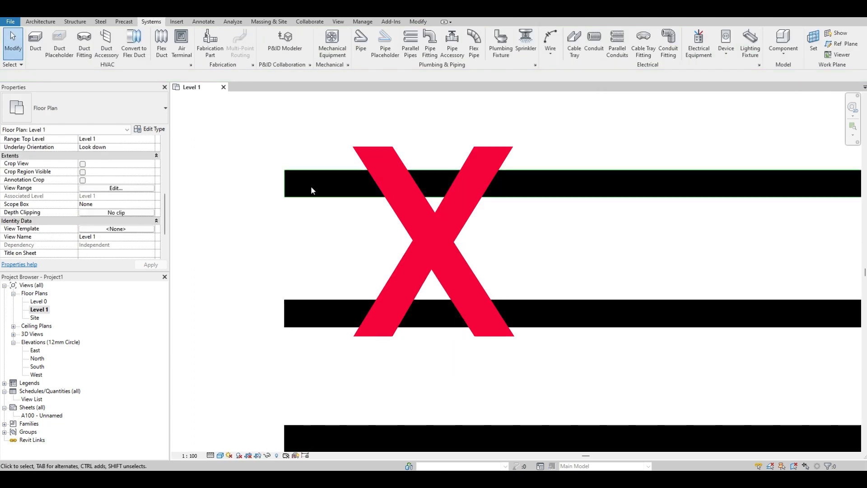
scroll(311, 189, "down", 4)
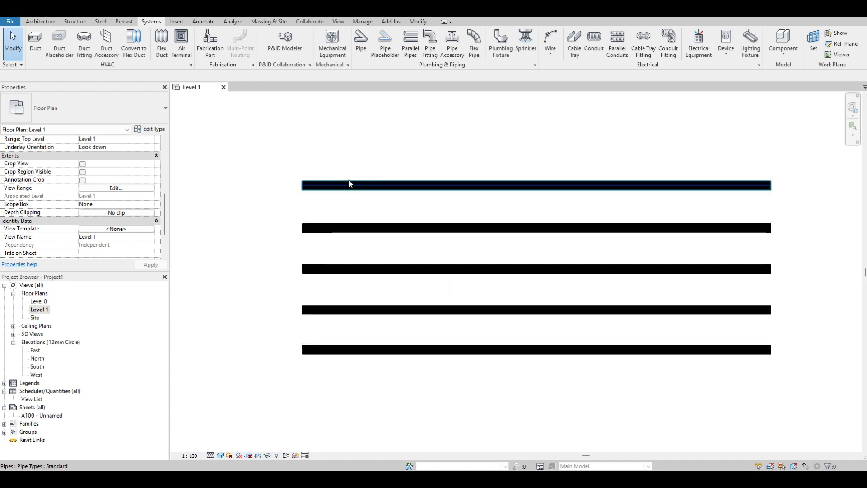
scroll(370, 169, "down", 1)
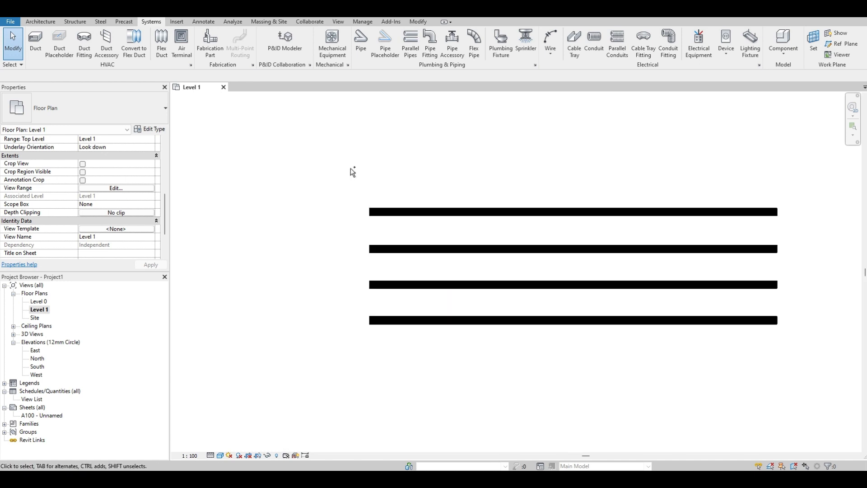
middle_click_drag(427, 193, 316, 160)
left_click(366, 180)
left_click(343, 167)
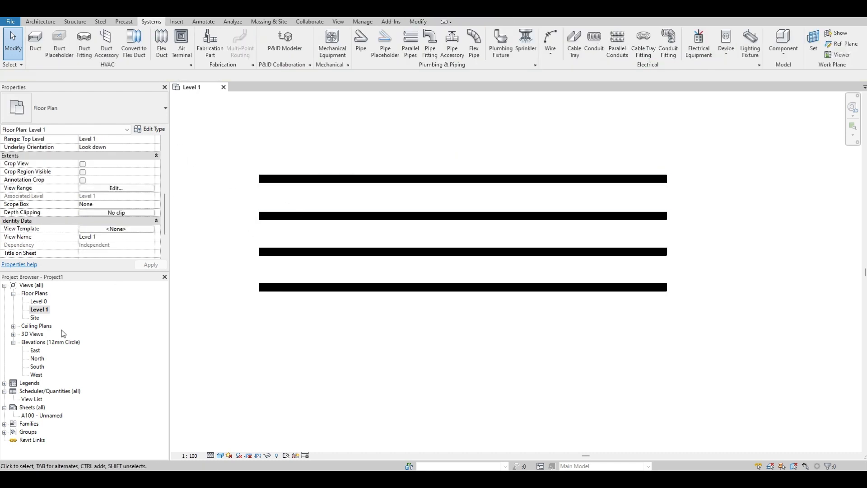
Find the piping system types among the project's families and select Domestic_Cold_Water.
left_click(5, 423)
scroll(56, 399, "down", 5)
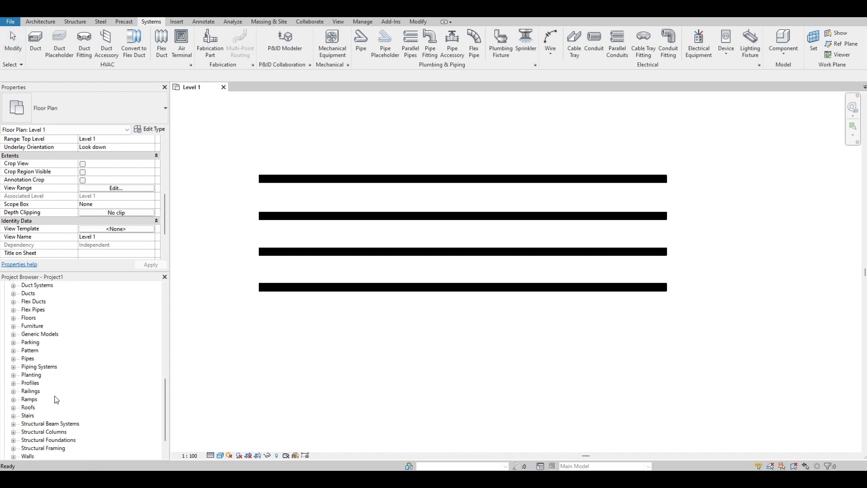
scroll(54, 397, "down", 2)
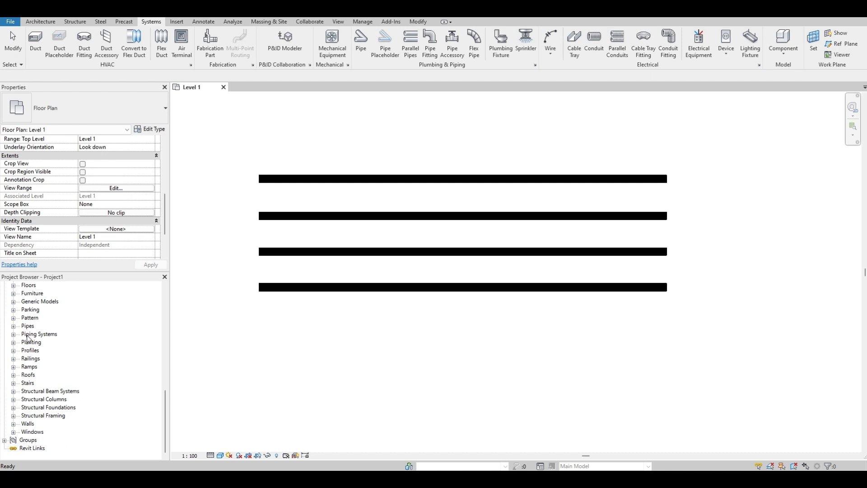
left_click(14, 334)
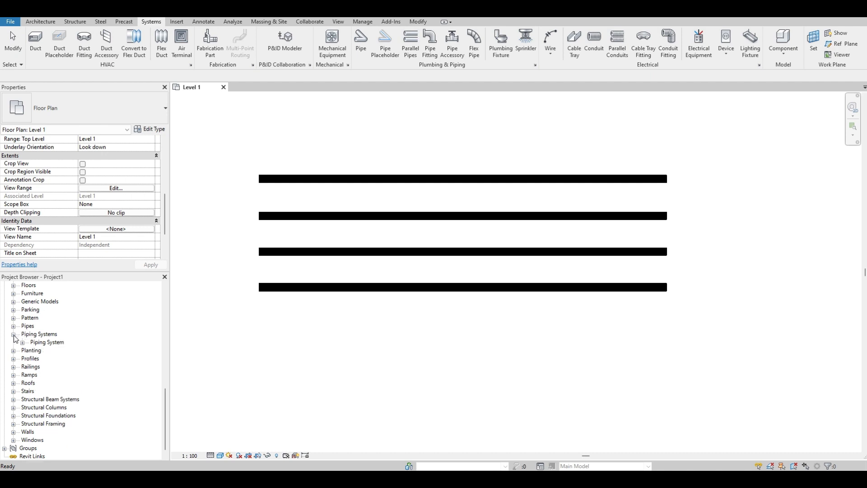
left_click(22, 343)
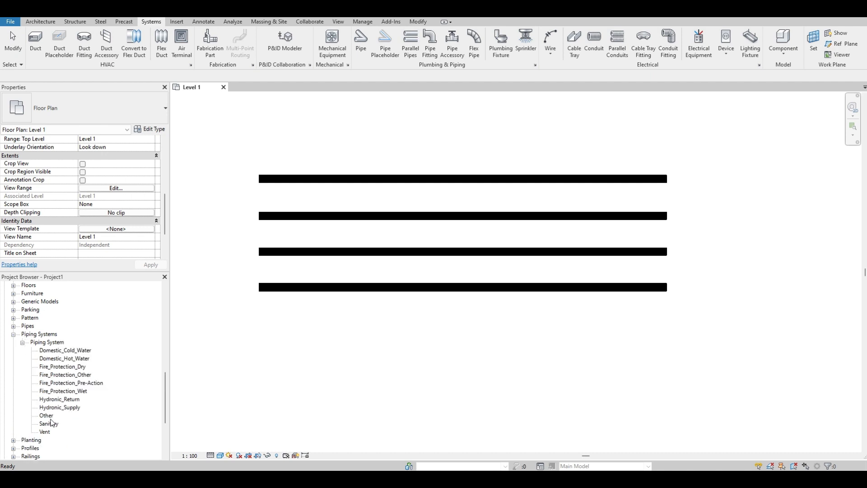
left_click(63, 352)
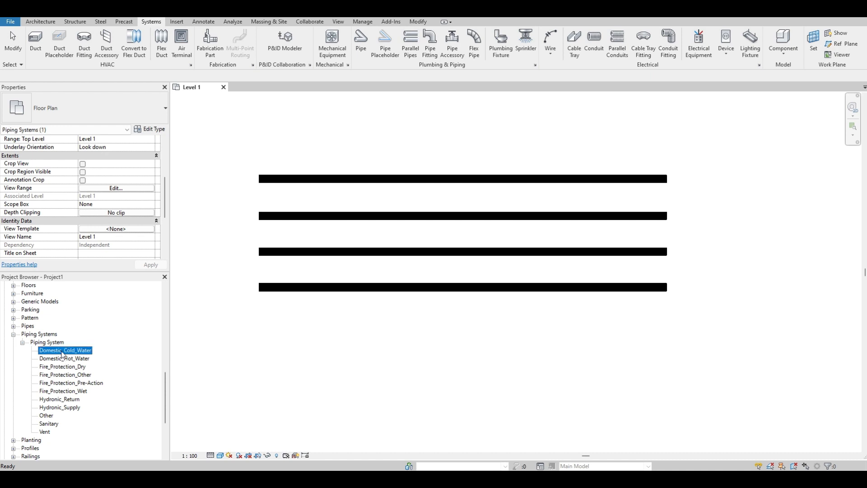
Duplicate the Domestic_Cold_Water piping system type and rename the copy A.
right_click(62, 352)
left_click(89, 358)
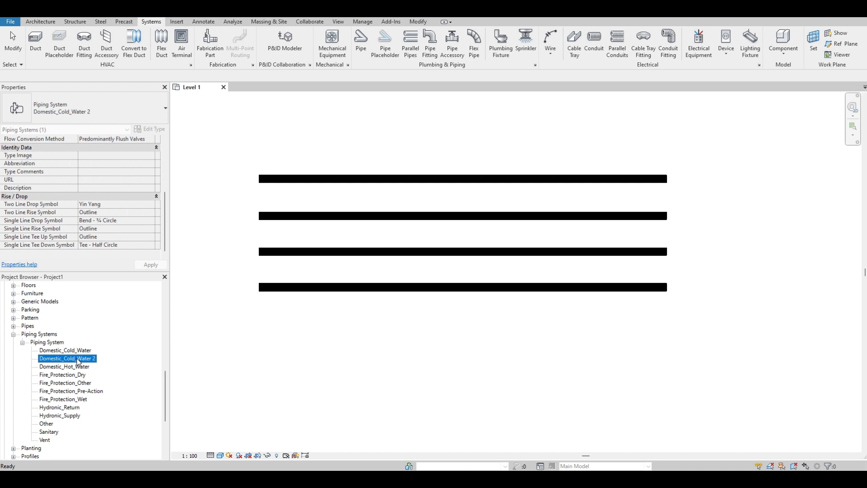
left_click(79, 361)
type("A")
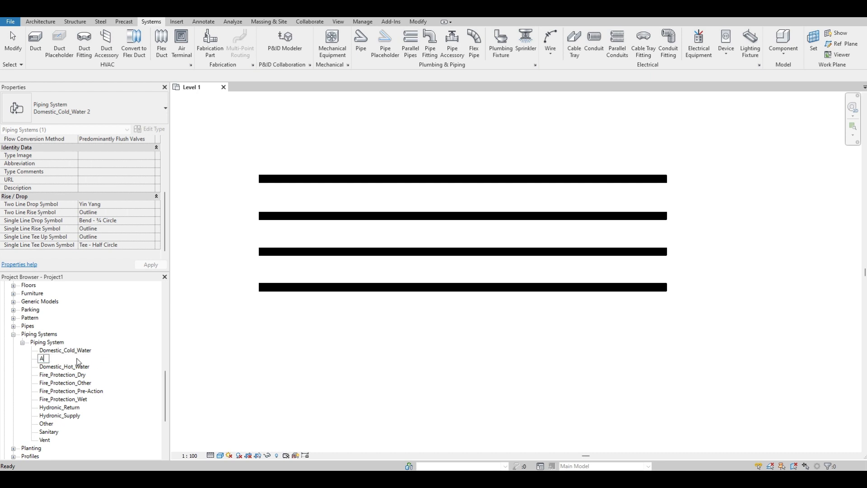
key("Return")
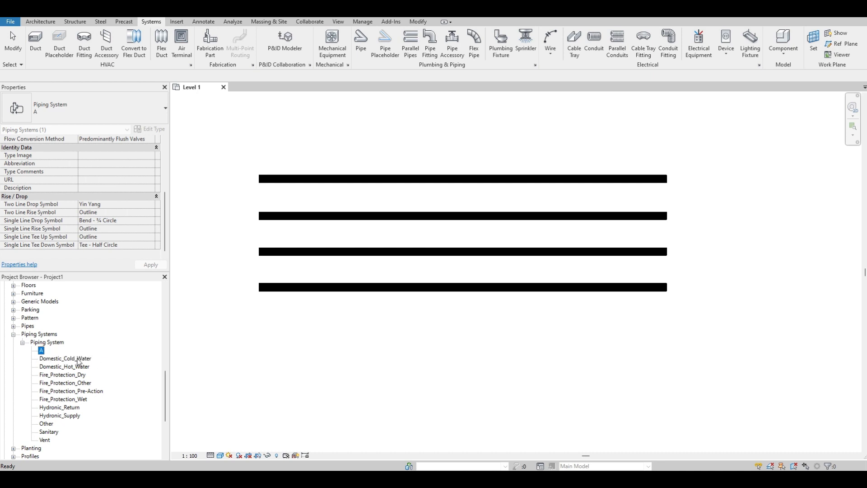
Duplicate piping system type A and rename the copy B.
right_click(42, 351)
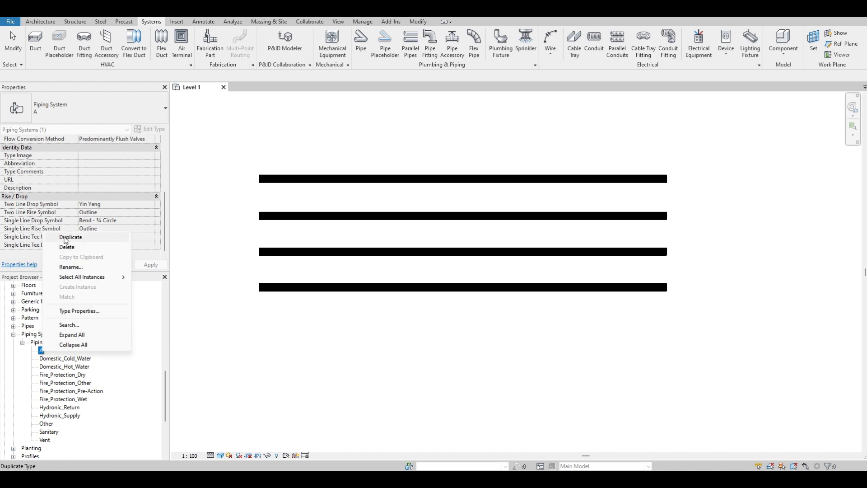
left_click(70, 237)
left_click(44, 359)
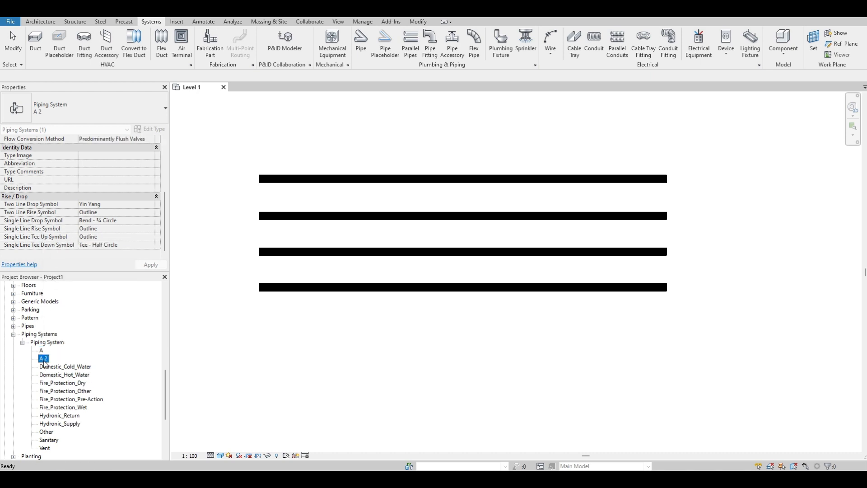
left_click(43, 359)
type("B")
key("Return")
Duplicate piping system type B and rename the copy C.
left_click(46, 367)
left_click(42, 358)
right_click(42, 358)
left_click(63, 243)
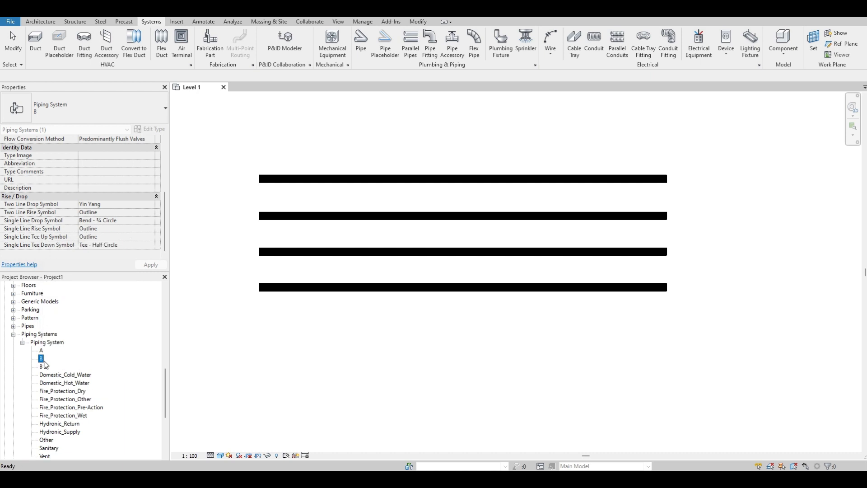
left_click(45, 367)
type("C")
key("Return")
Duplicate piping system type C and rename the copy D.
right_click(40, 371)
left_click(42, 367)
right_click(42, 368)
left_click(63, 252)
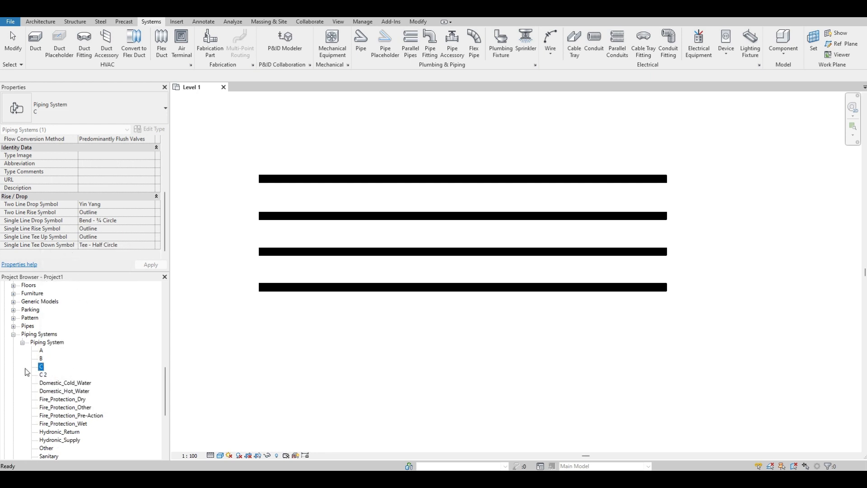
left_click(44, 375)
left_click(43, 375)
type("D")
key("Return")
Set the system type of the topmost pipe in the plan to A.
scroll(94, 361, "up", 1)
left_click(42, 358)
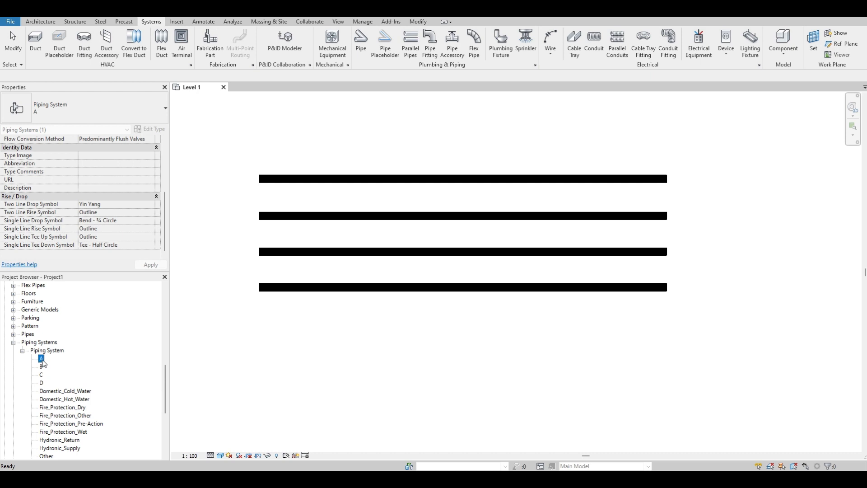
scroll(135, 361, "up", 2)
left_click(278, 190)
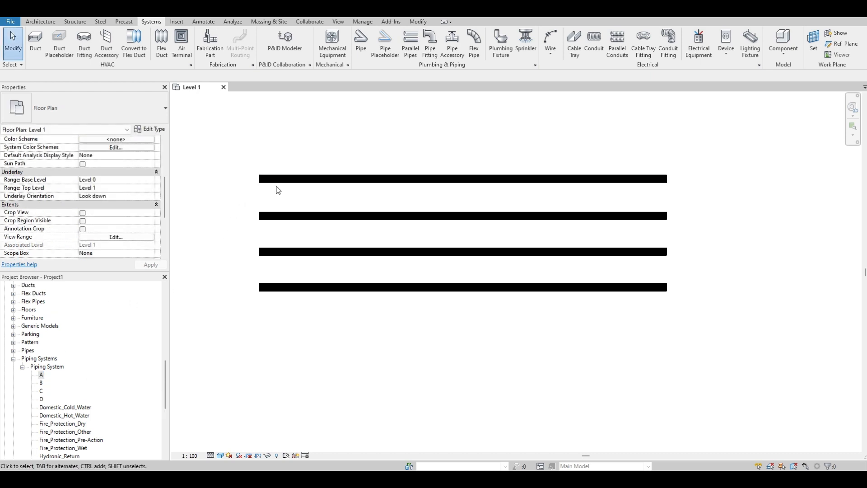
left_click(282, 179)
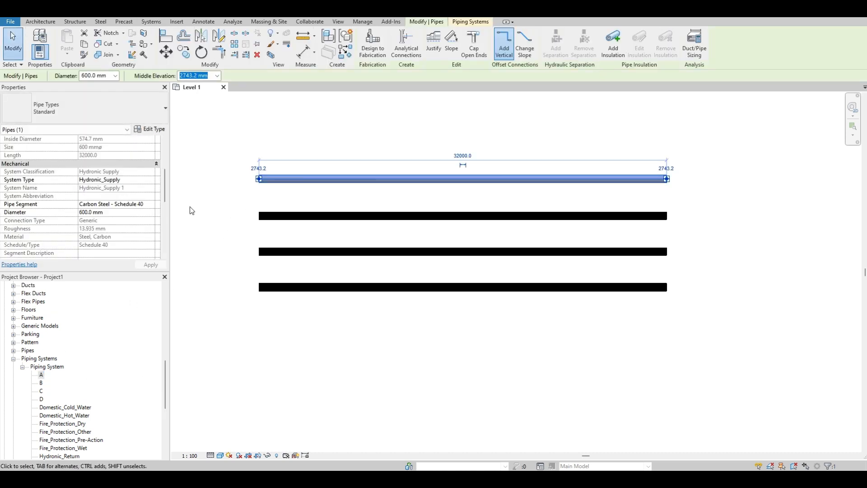
left_click(117, 179)
left_click(151, 180)
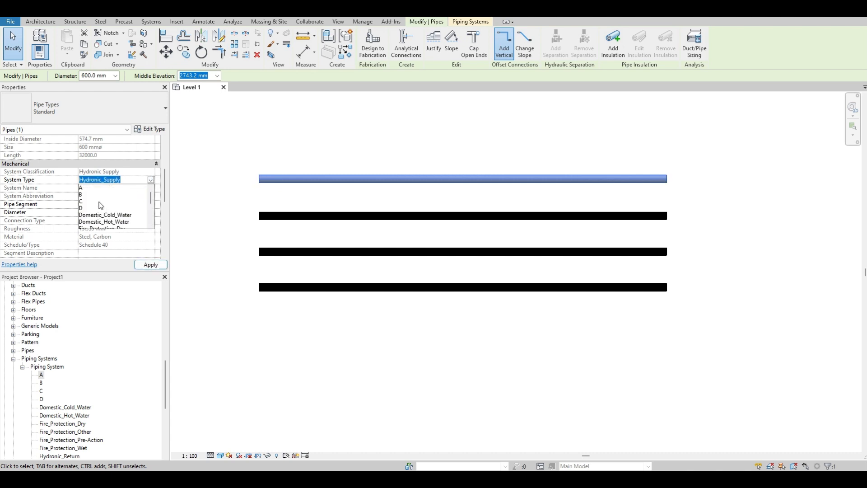
left_click(86, 188)
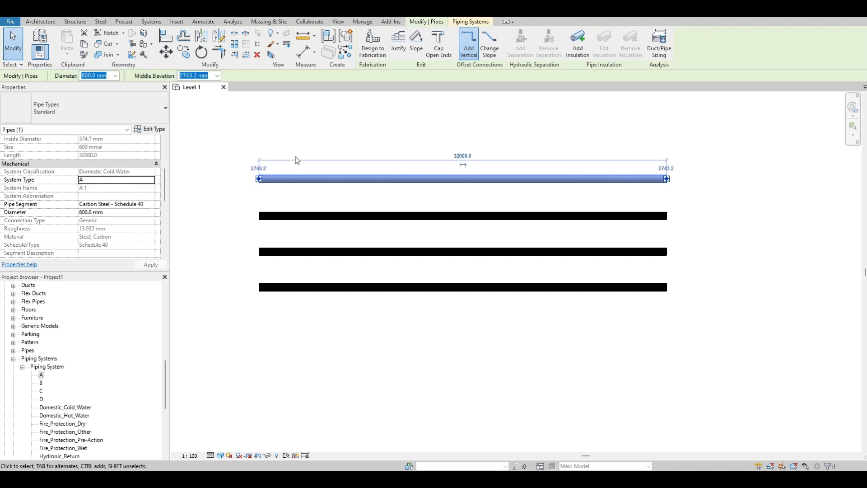
Set the system type of the second pipe from the top to B.
left_click(277, 217)
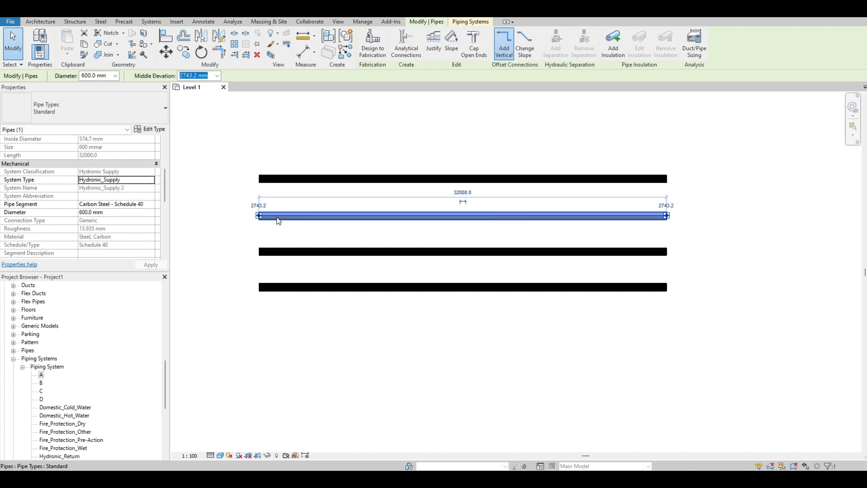
left_click(151, 180)
scroll(104, 204, "up", 5)
left_click(92, 196)
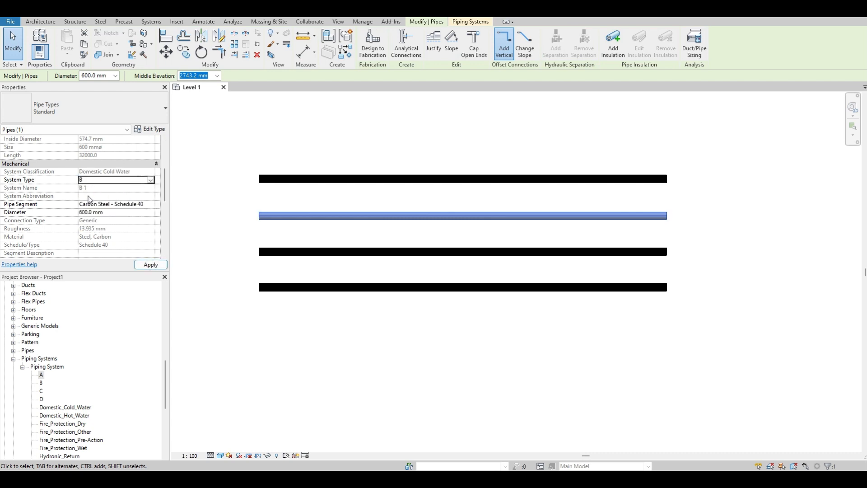
Set the system type of the third pipe from the top to C.
left_click(280, 252)
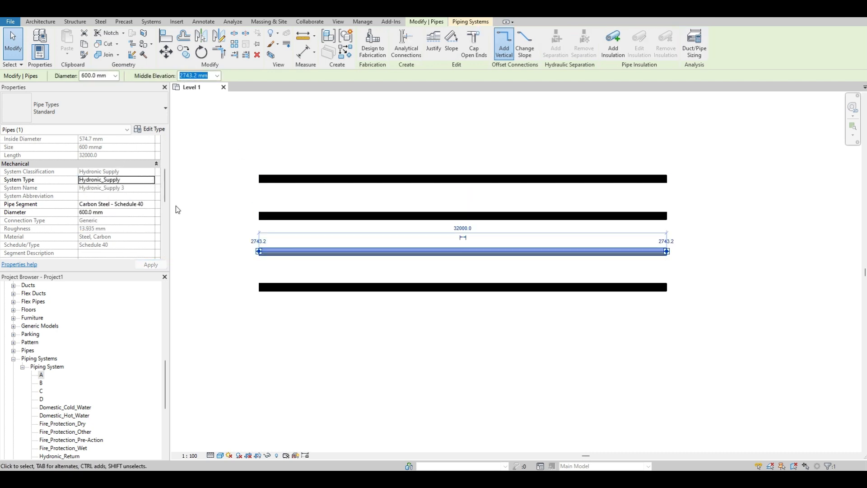
left_click(151, 180)
scroll(104, 205, "up", 5)
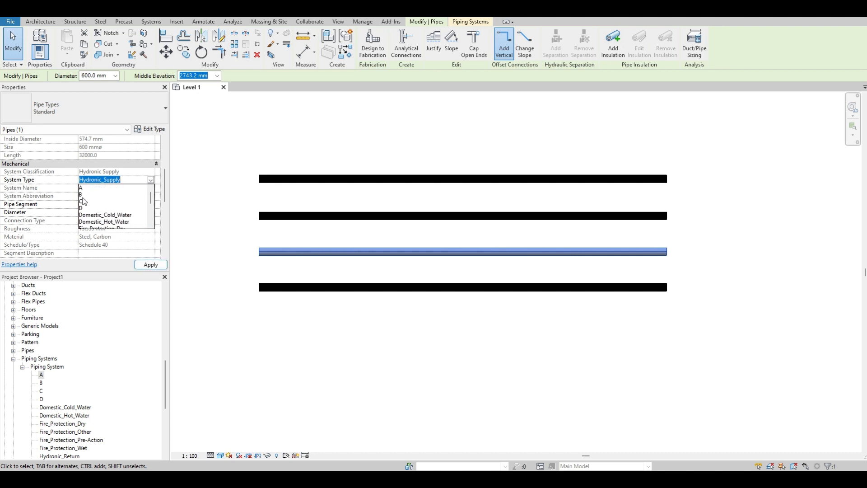
left_click(83, 201)
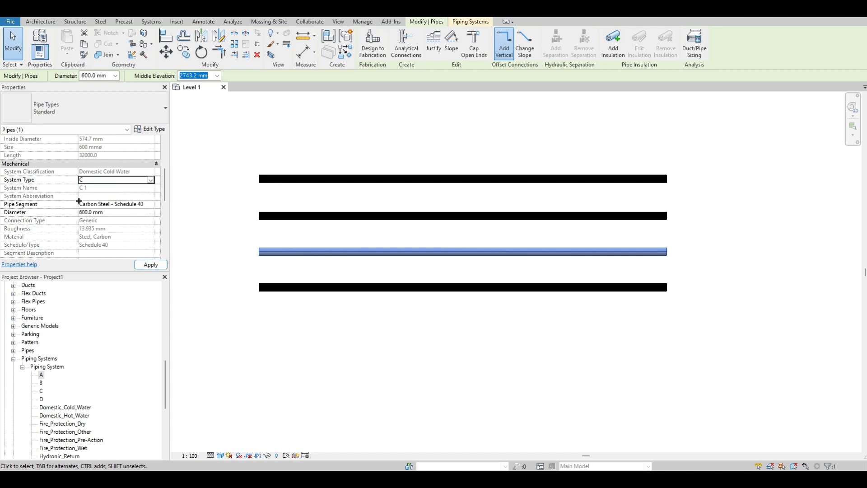
Set the system type of the lowest pipe to D and deselect it.
left_click(290, 293)
left_click(151, 180)
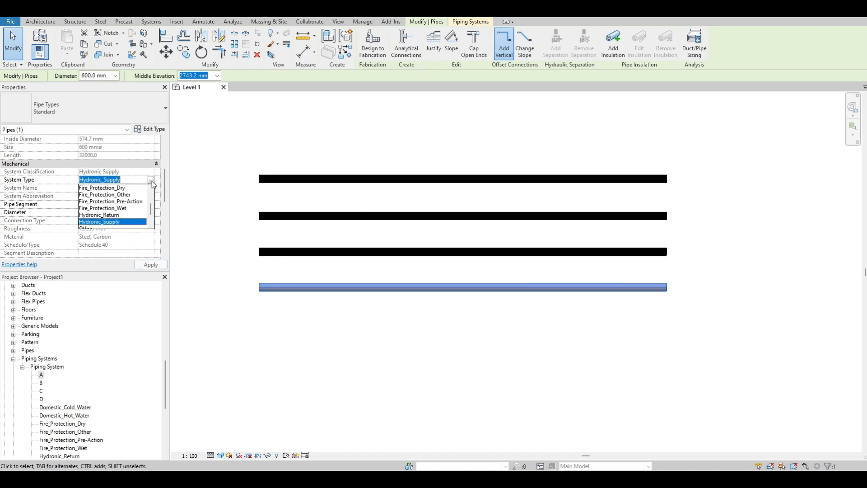
scroll(112, 211, "up", 2)
left_click(102, 215)
left_click(303, 149)
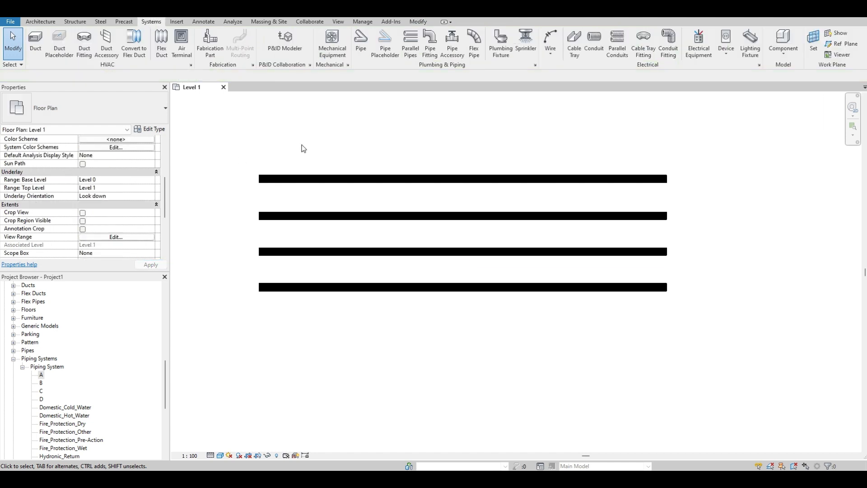
Open the document filter definitions from the Level 1 plan's Visibility/Graphic Overrides.
middle_click_drag(379, 149, 404, 199)
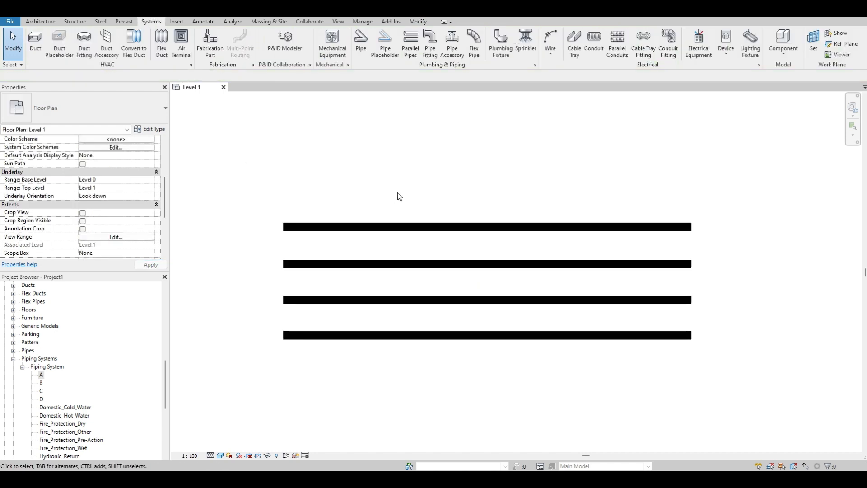
key("v")
key("g")
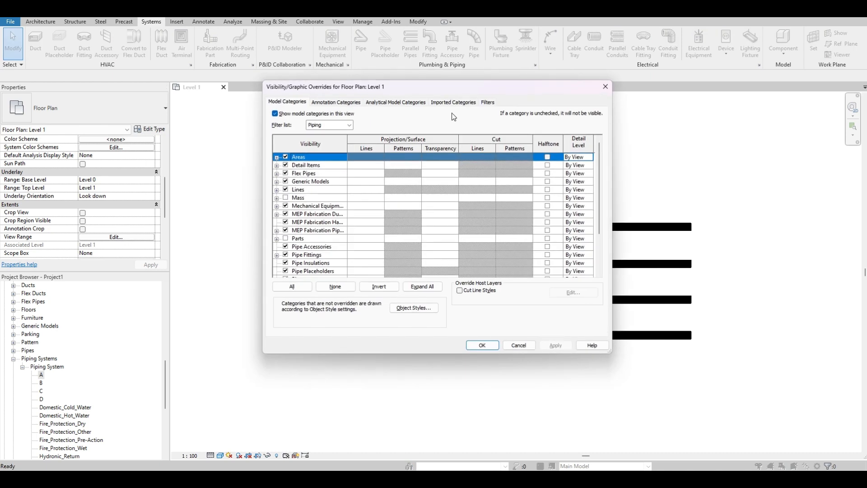
left_click(493, 102)
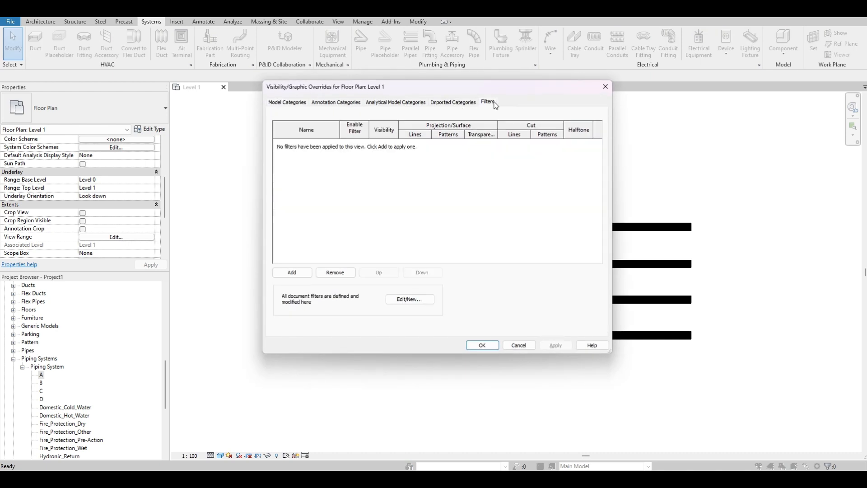
left_click(410, 299)
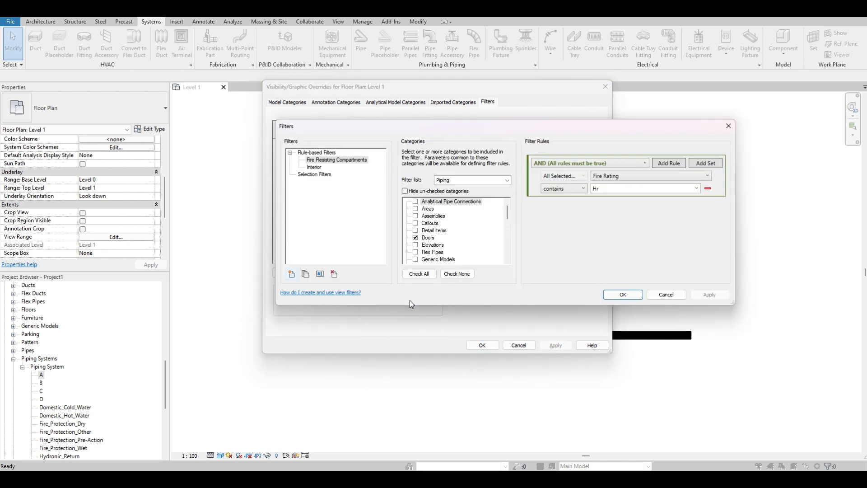
Exclude the Doors category from the Fire Resisting Compartments filter, keeping the category list filtered to Piping.
left_click(507, 181)
left_click(508, 181)
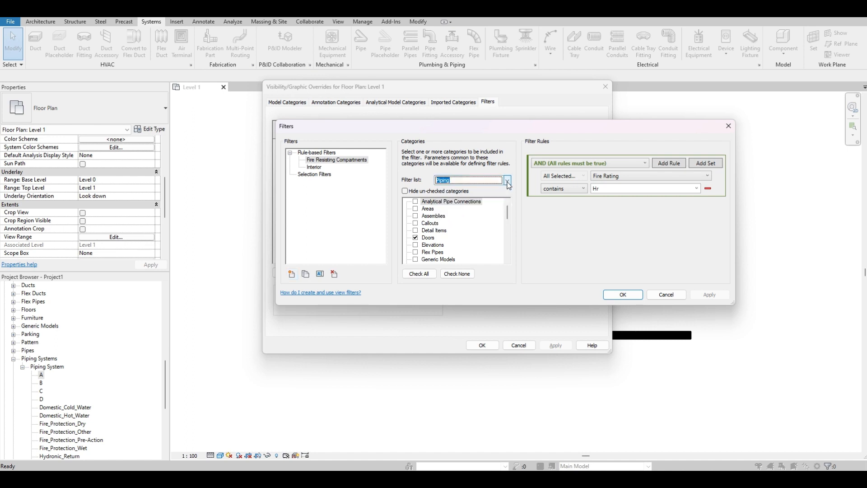
left_click(415, 237)
scroll(468, 233, "down", 3)
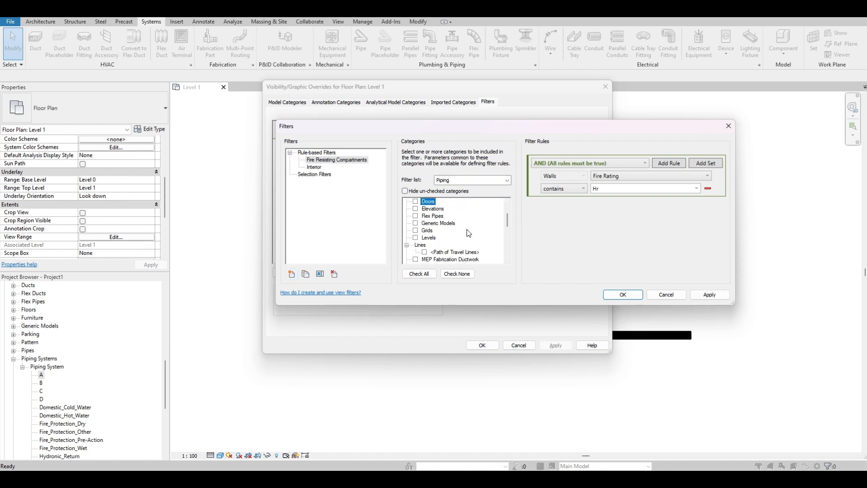
scroll(469, 233, "up", 2)
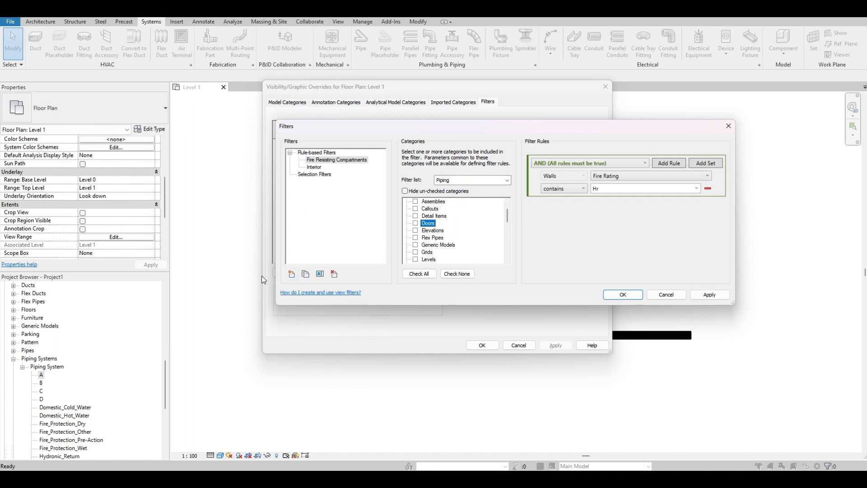
Create a rule-based filter named A that applies to the Pipes category.
left_click(291, 274)
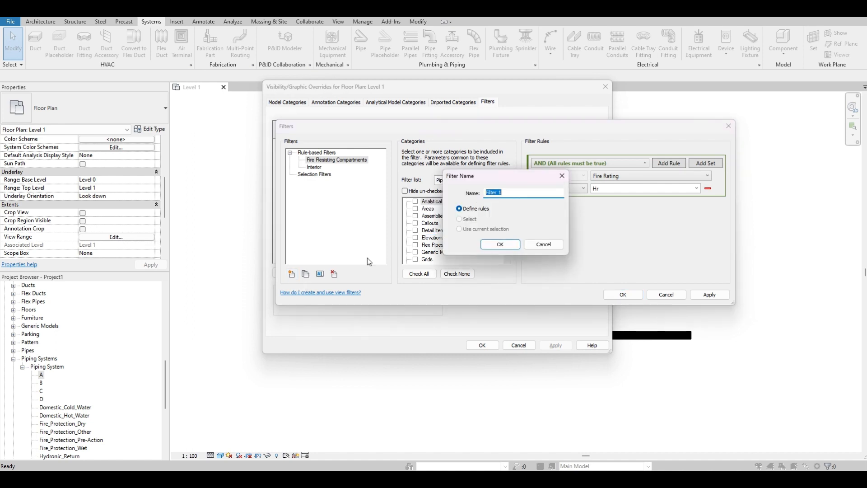
type("A")
left_click(499, 244)
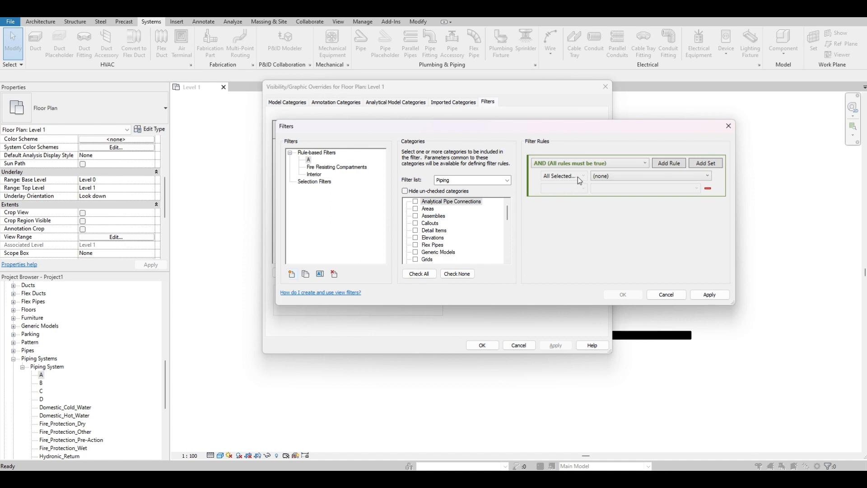
scroll(456, 240, "down", 6)
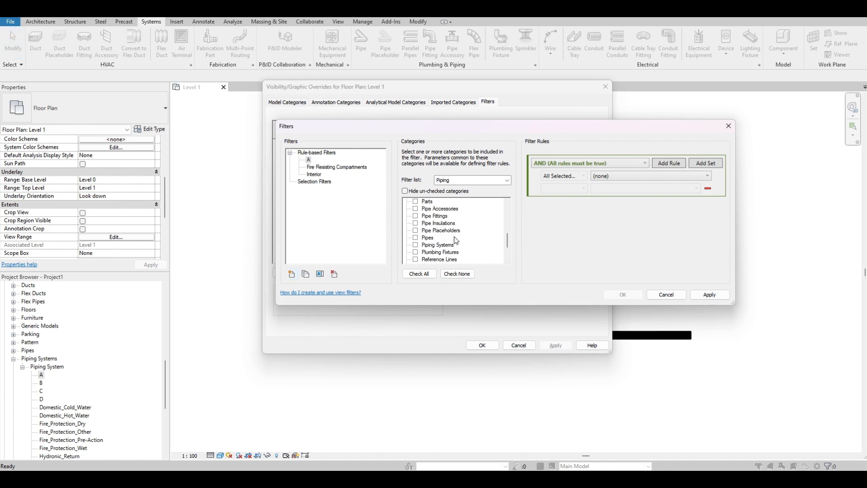
left_click(414, 238)
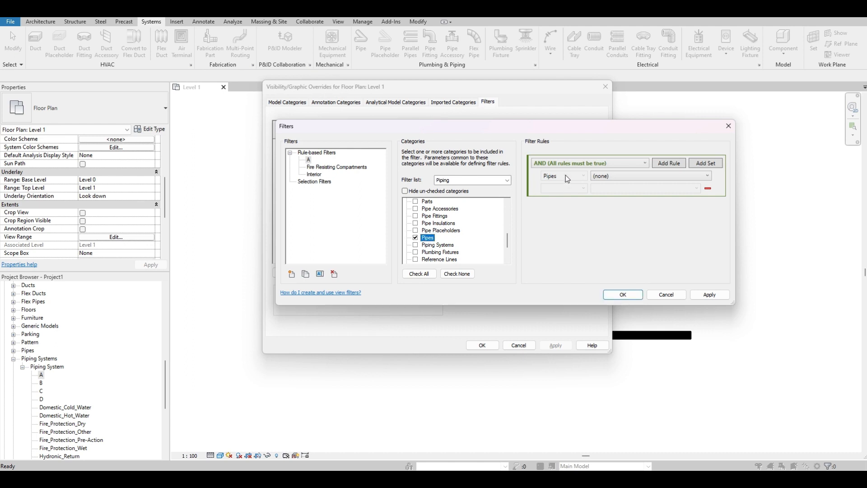
Define filter A's rule for pipes as System Type equals A, apply it and close the filter definitions.
left_click(645, 175)
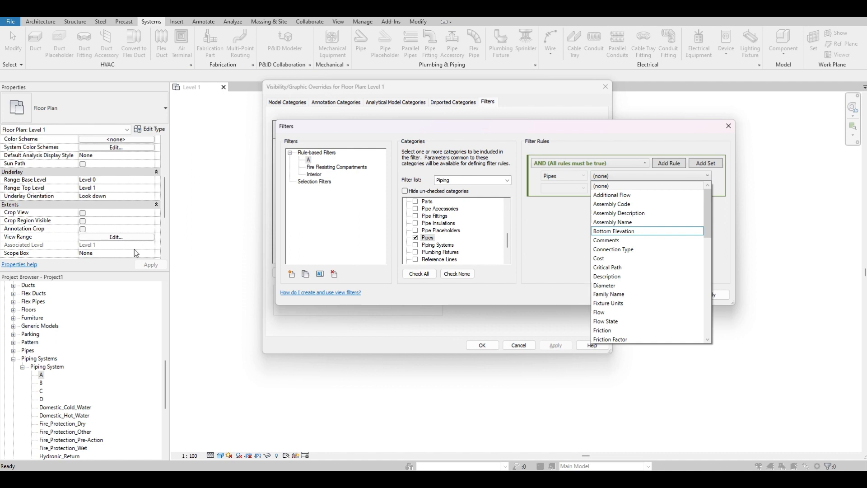
left_click(712, 220)
left_click(690, 176)
left_click_drag(706, 203, 705, 314)
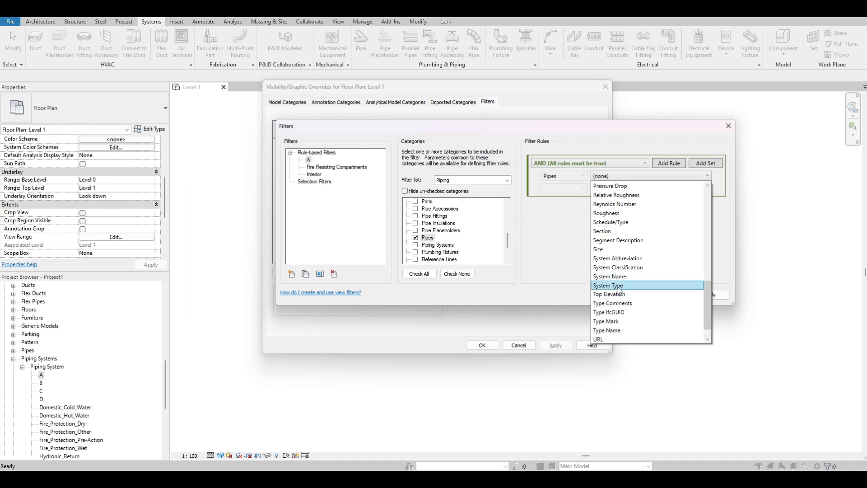
left_click(632, 285)
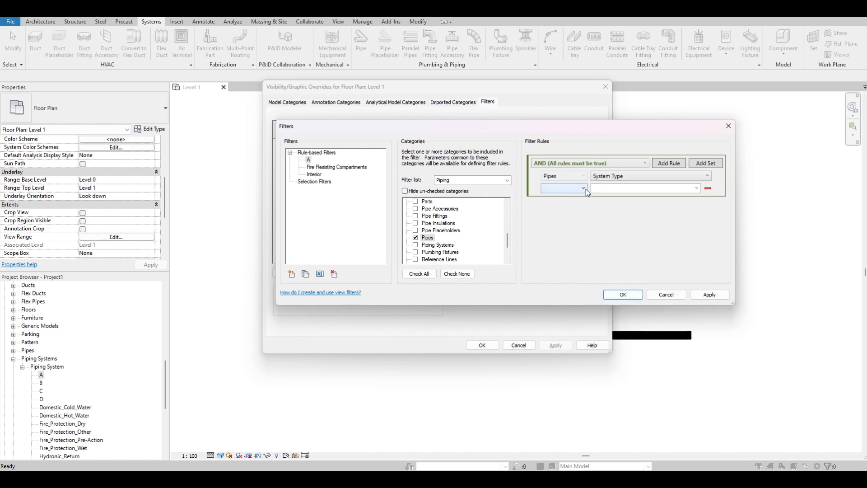
left_click(584, 187)
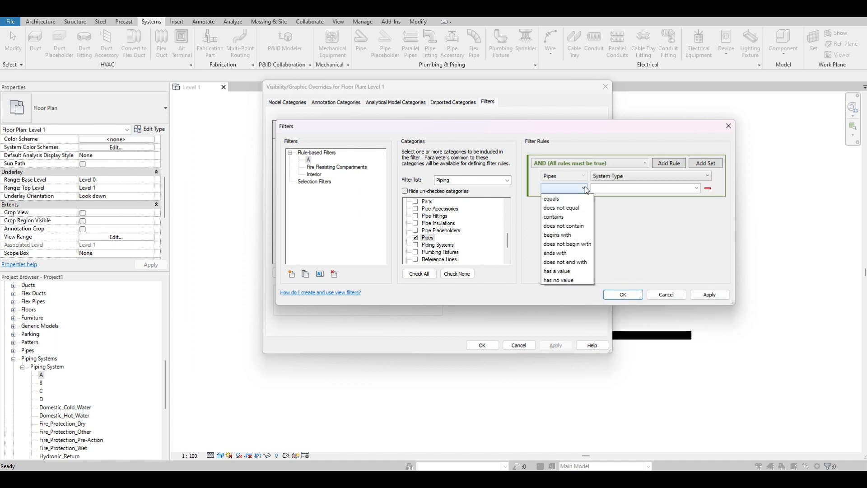
left_click(558, 200)
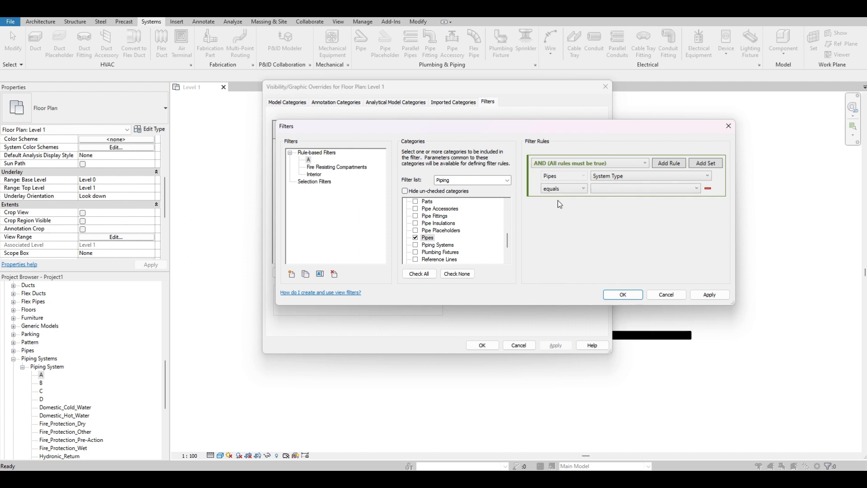
left_click(465, 21)
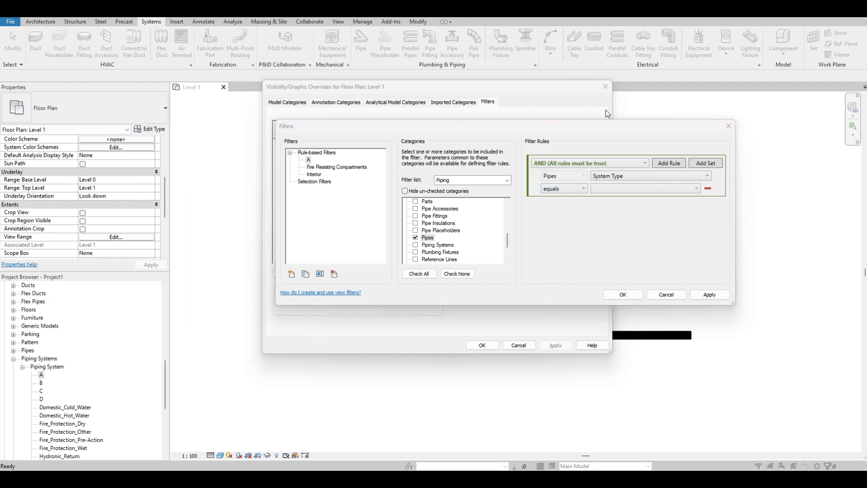
left_click(628, 189)
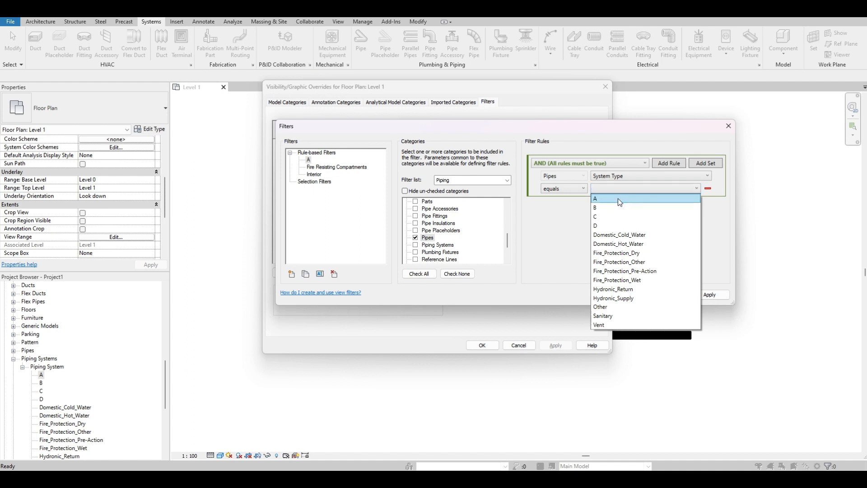
left_click(620, 199)
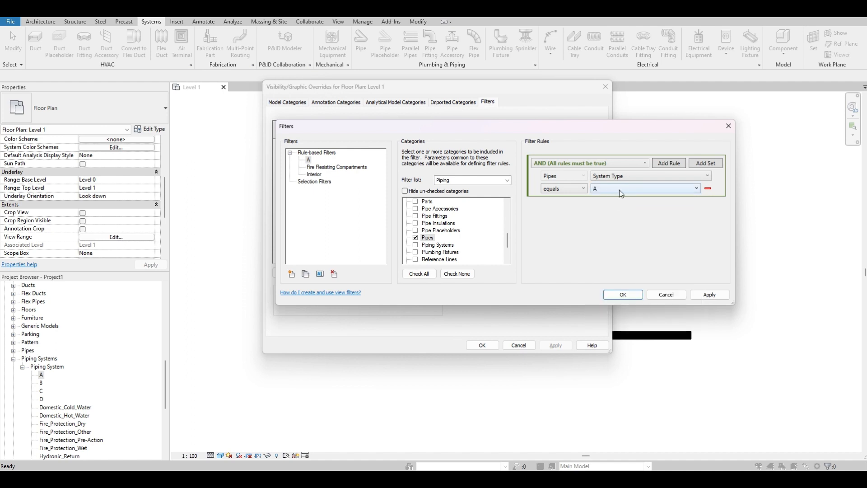
left_click(710, 294)
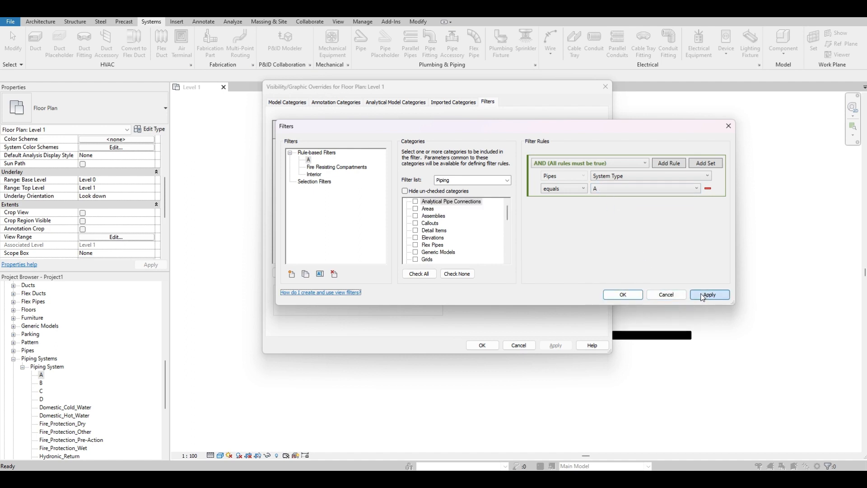
left_click(632, 294)
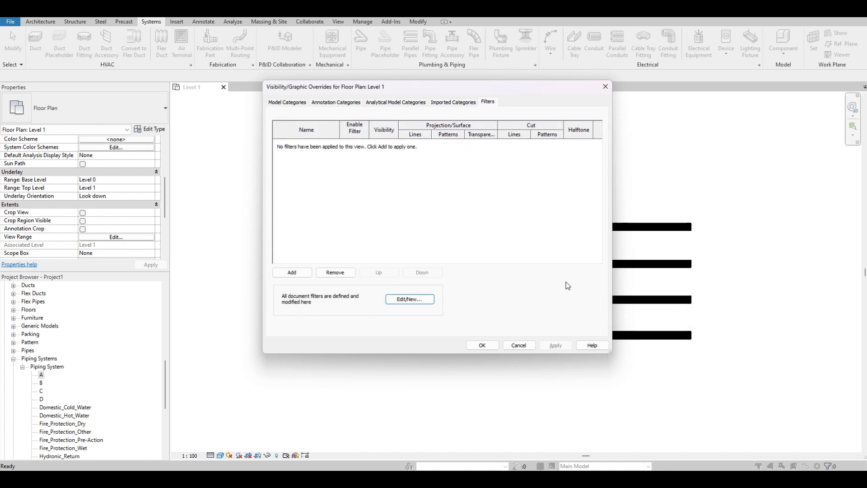
Add the rule-based filter A to the Level 1 floor plan's filter overrides.
left_click(291, 272)
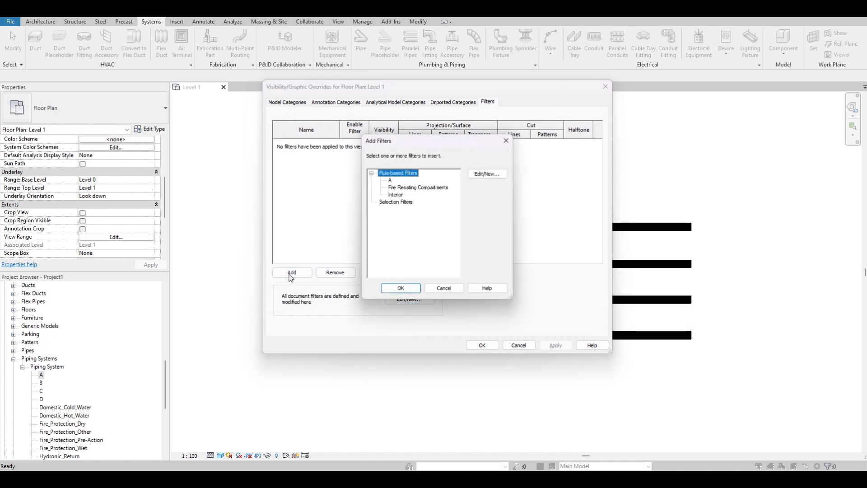
left_click(391, 180)
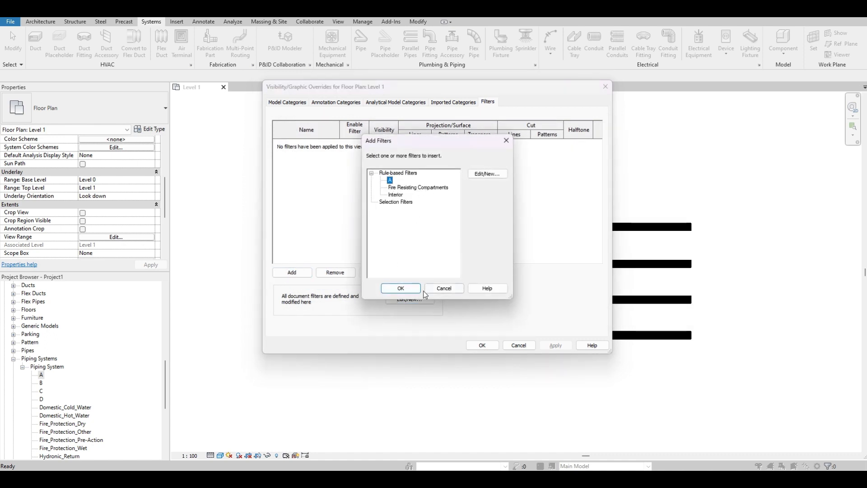
left_click(403, 289)
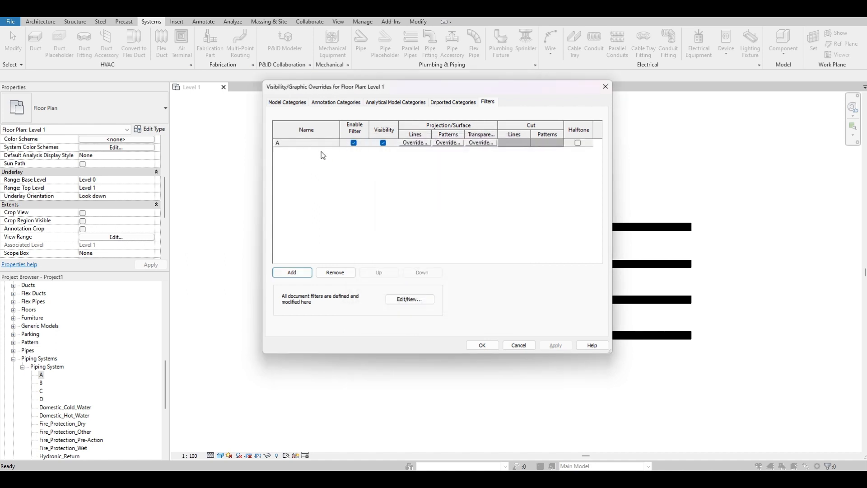
Reopen the document filter definitions and create a rule-based filter named B for the Pipes category.
left_click(423, 302)
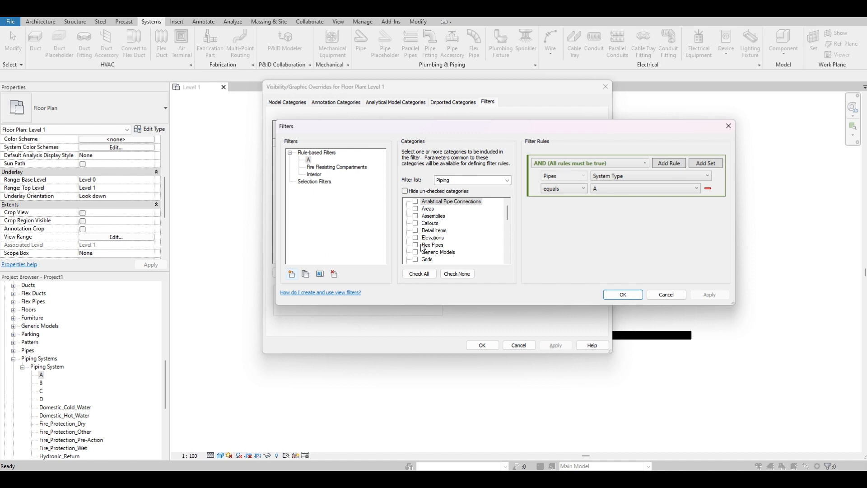
left_click(291, 273)
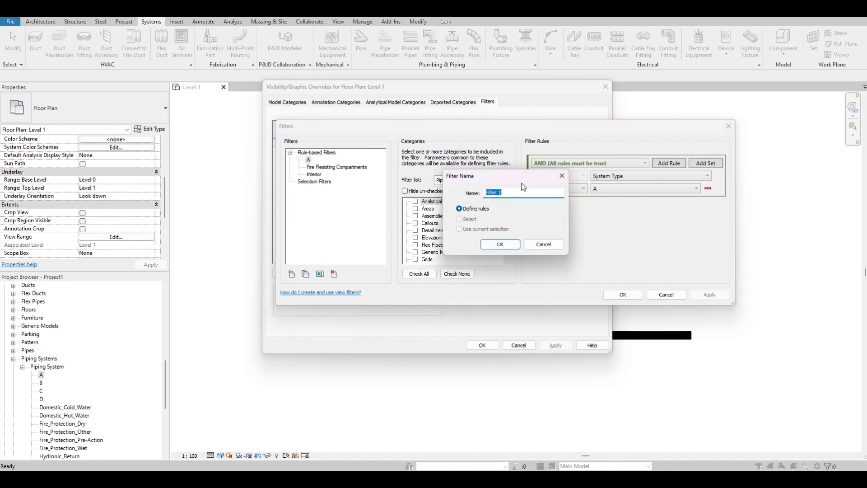
type("B")
left_click(500, 244)
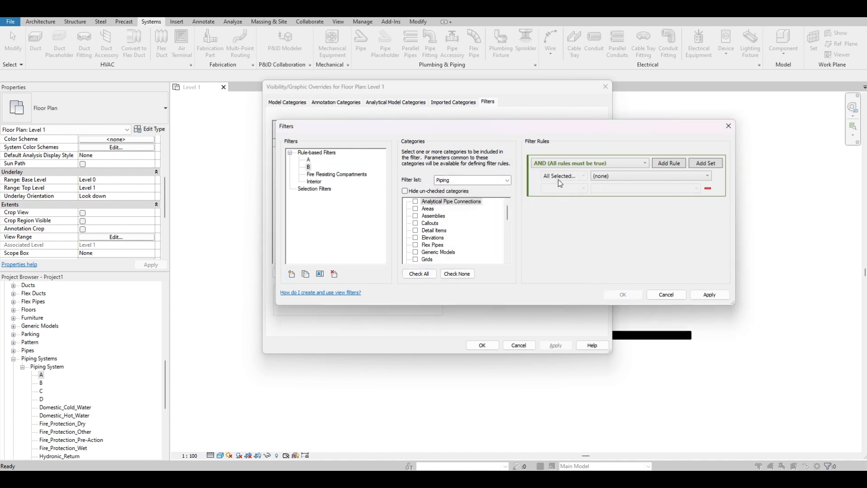
scroll(422, 234, "down", 8)
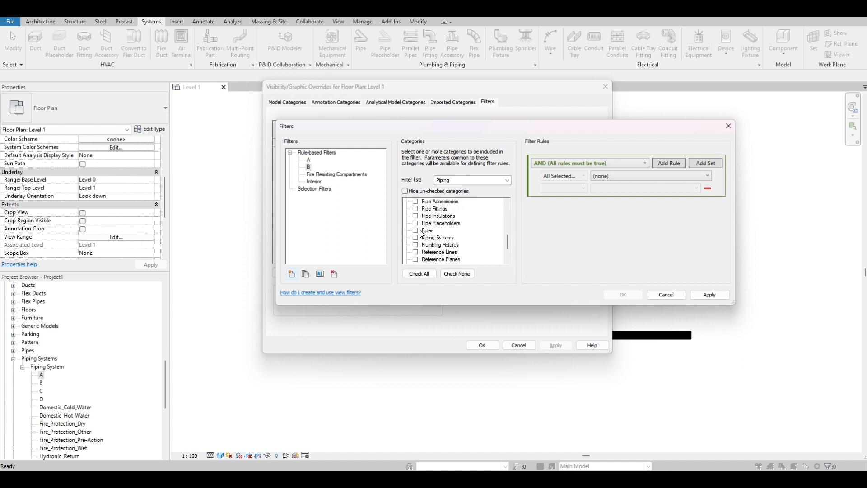
left_click(415, 230)
Define filter B's rule as System Type equals B and apply it.
left_click(612, 176)
scroll(626, 218, "down", 5)
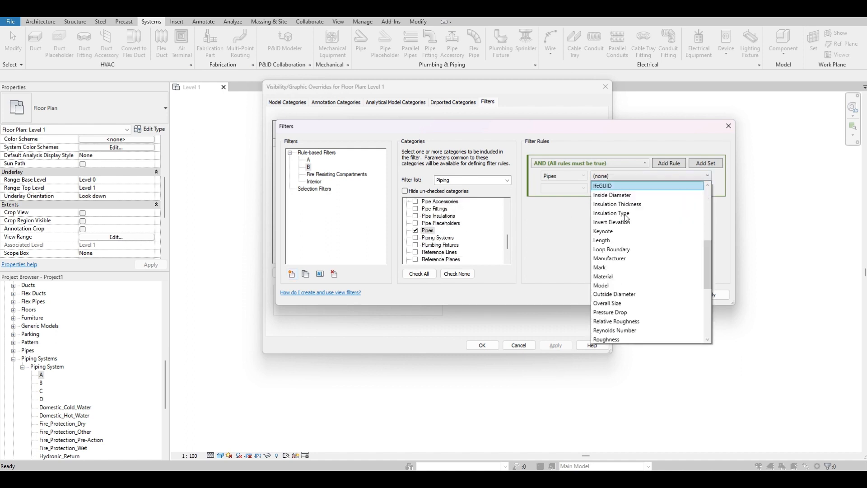
scroll(626, 219, "down", 5)
left_click(624, 299)
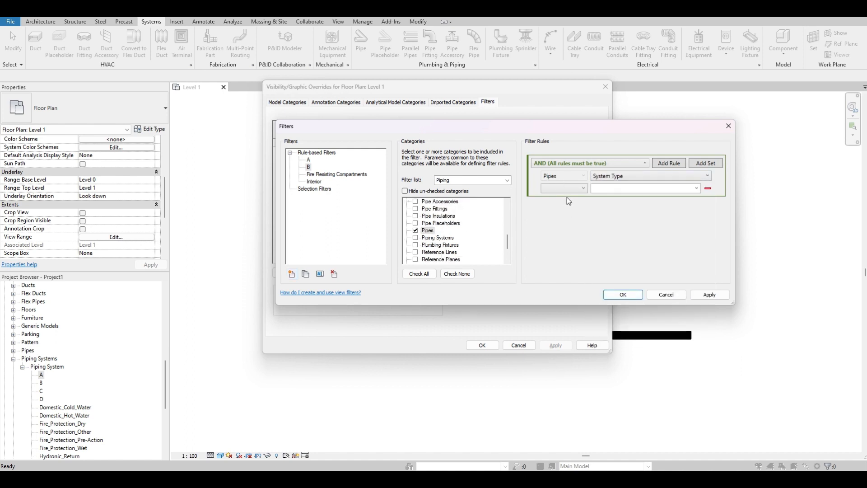
left_click(564, 189)
left_click(558, 197)
left_click(614, 189)
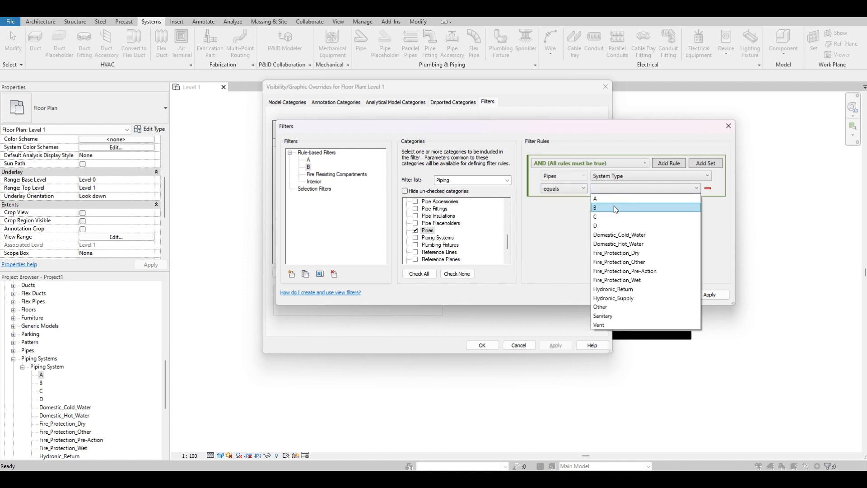
left_click(615, 208)
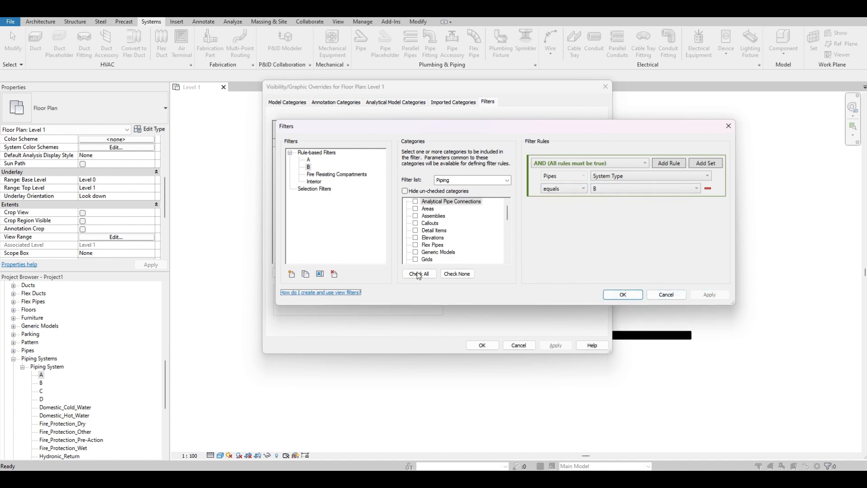
Create a rule-based filter named C that applies to the Pipes category.
left_click(291, 274)
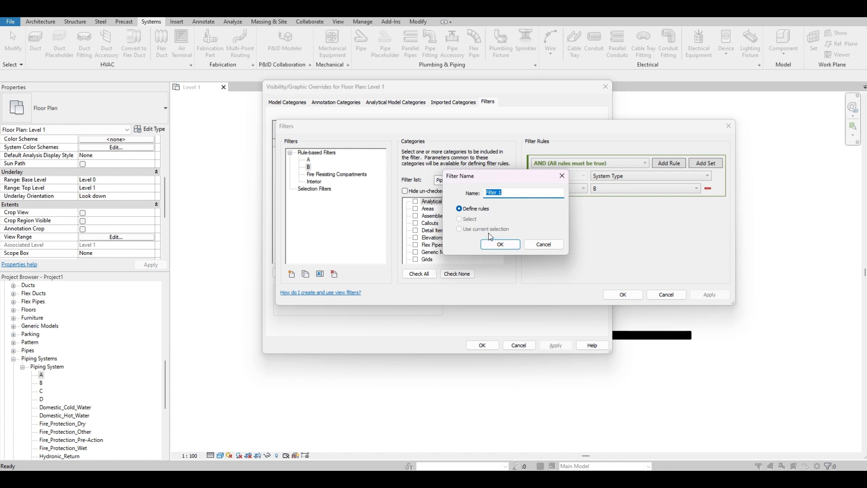
type("C")
left_click(500, 244)
scroll(437, 225, "down", 3)
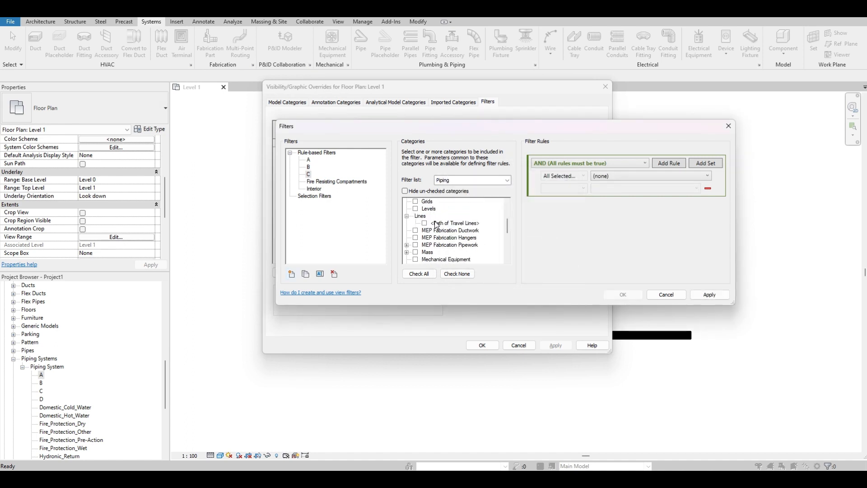
scroll(437, 225, "down", 4)
left_click(415, 223)
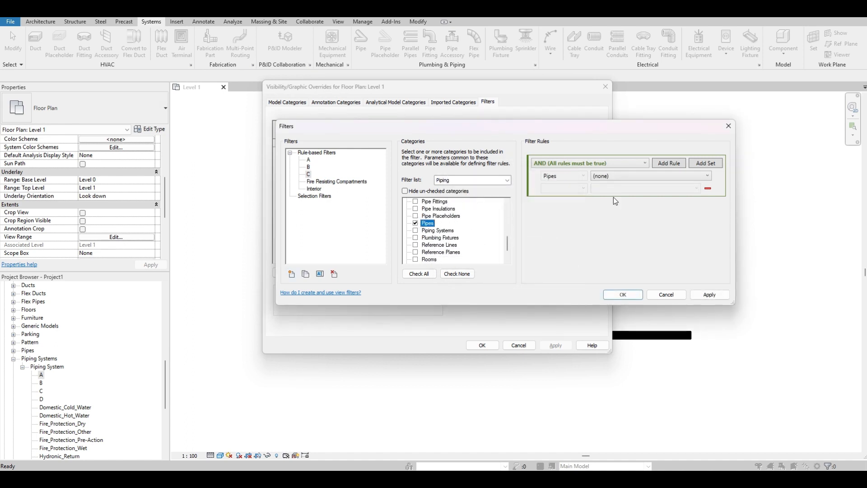
Define filter C's rule as System Type equals C and apply it.
left_click(653, 177)
scroll(631, 265, "down", 5)
scroll(631, 266, "down", 4)
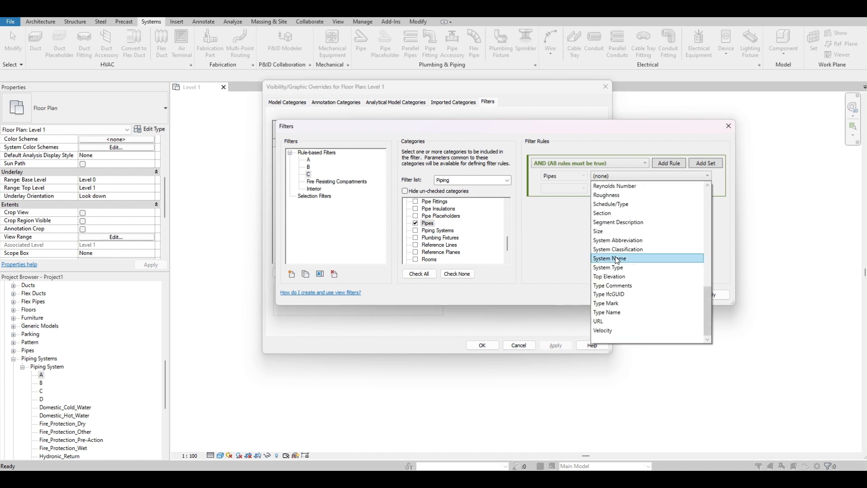
left_click(599, 247)
left_click(557, 187)
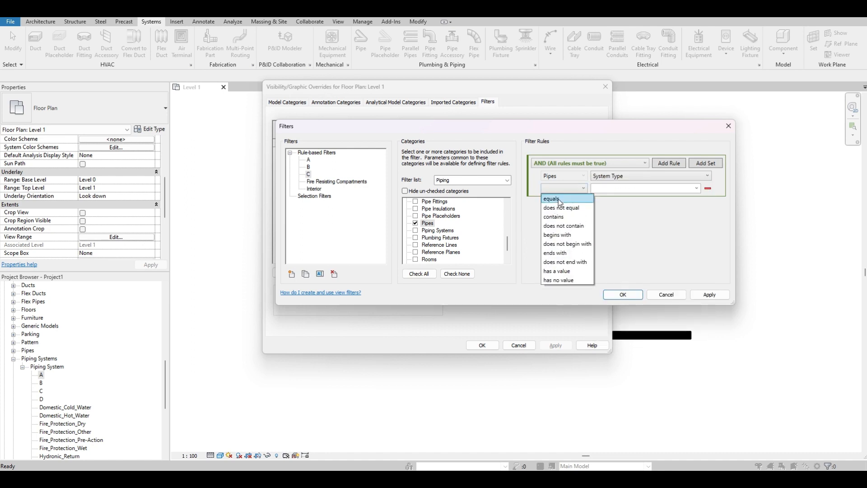
left_click(558, 198)
left_click(632, 188)
left_click(596, 220)
left_click(709, 294)
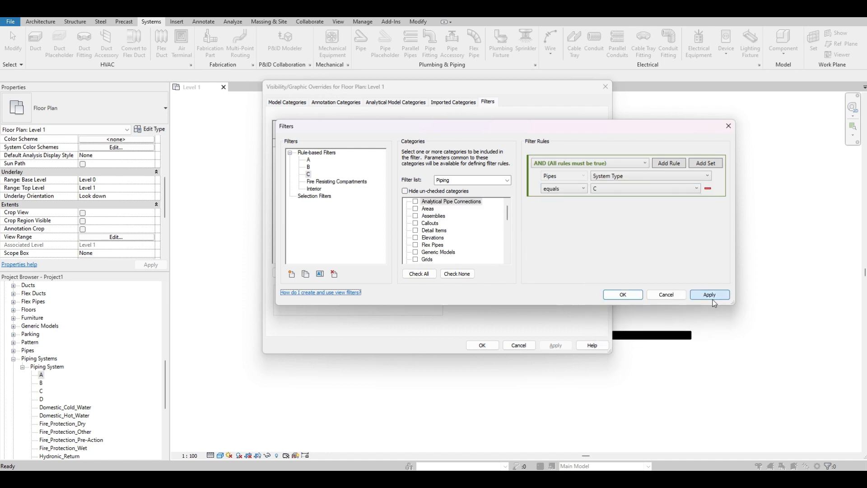
Create a rule-based filter named D that applies to the Pipes category.
left_click(291, 274)
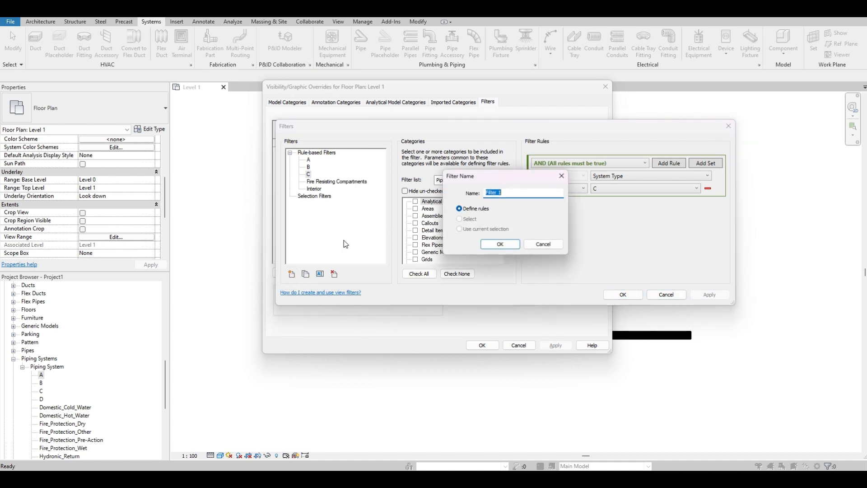
type("D")
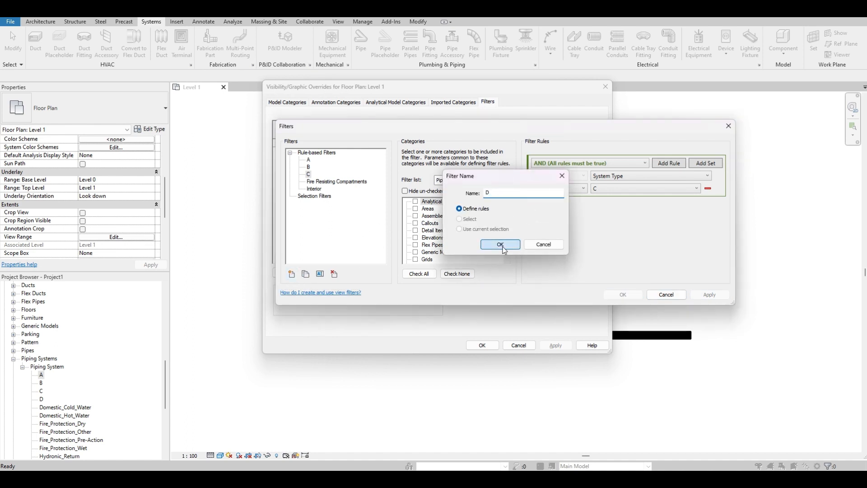
left_click(500, 244)
scroll(419, 228, "down", 8)
scroll(420, 228, "down", 1)
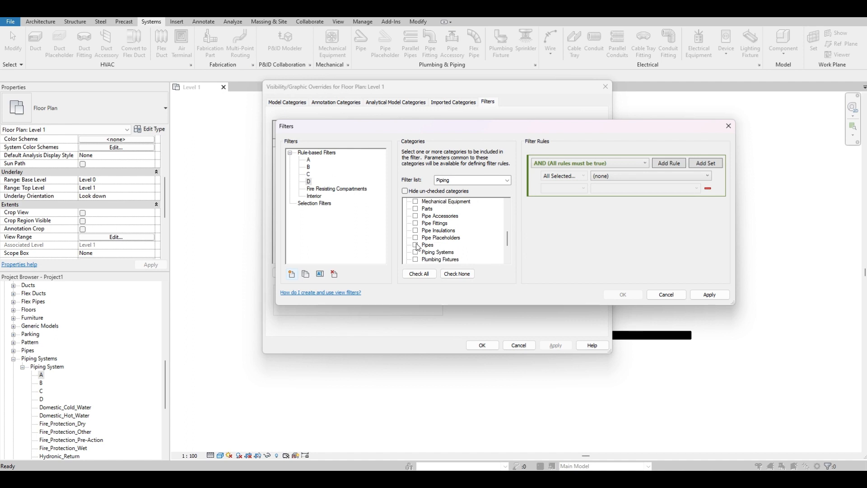
left_click(416, 244)
Define filter D's rule as System Type equals D and apply it.
left_click(626, 176)
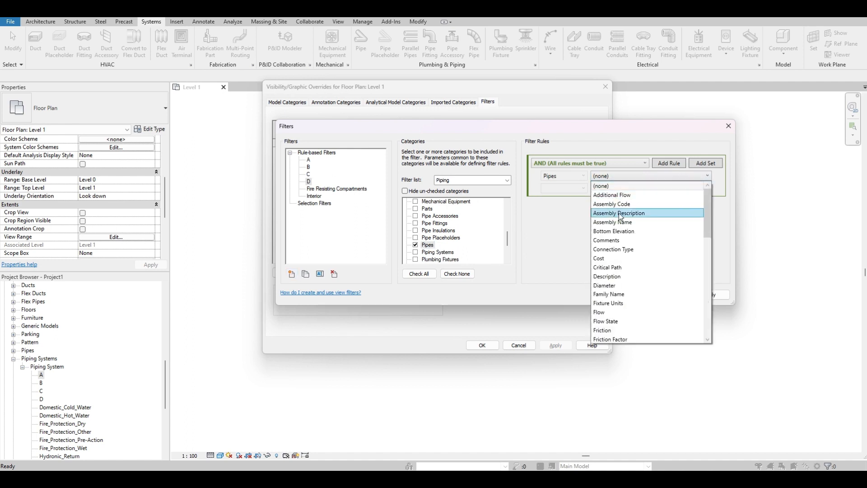
scroll(626, 271, "down", 9)
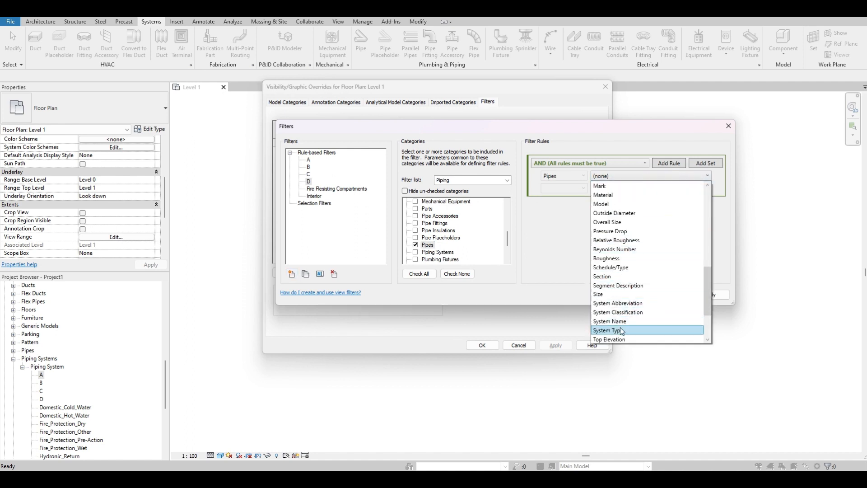
left_click(620, 326)
left_click(570, 189)
left_click(560, 202)
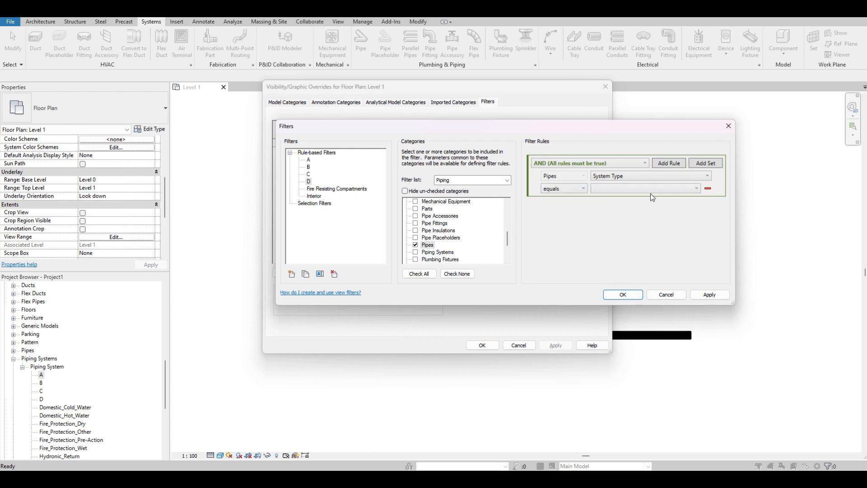
left_click(651, 188)
left_click(602, 224)
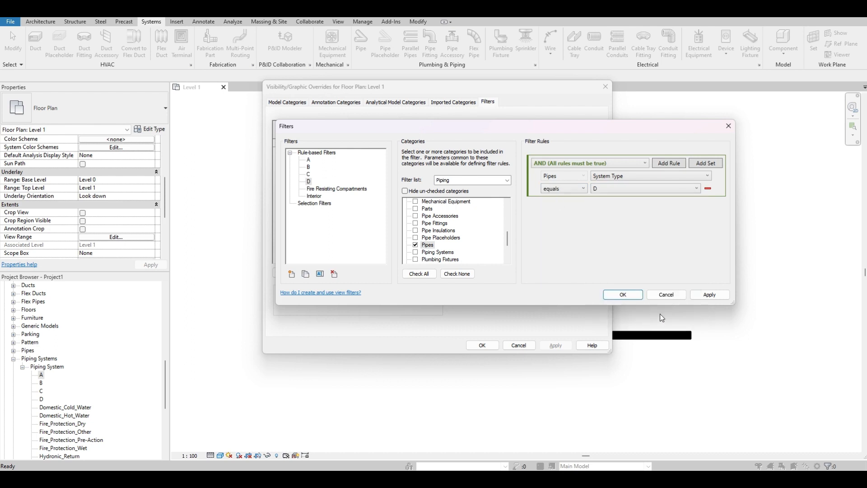
left_click(707, 294)
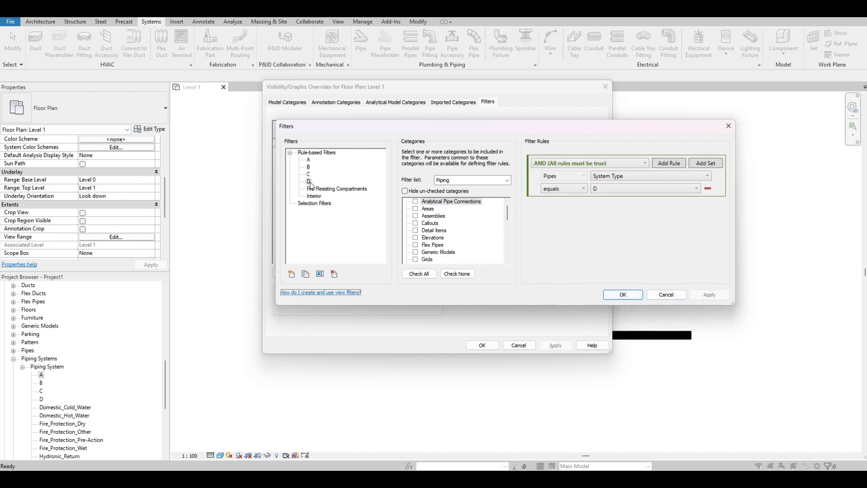
Close the filter definitions and add filters B, C and D to the Level 1 view's filter list.
left_click(634, 296)
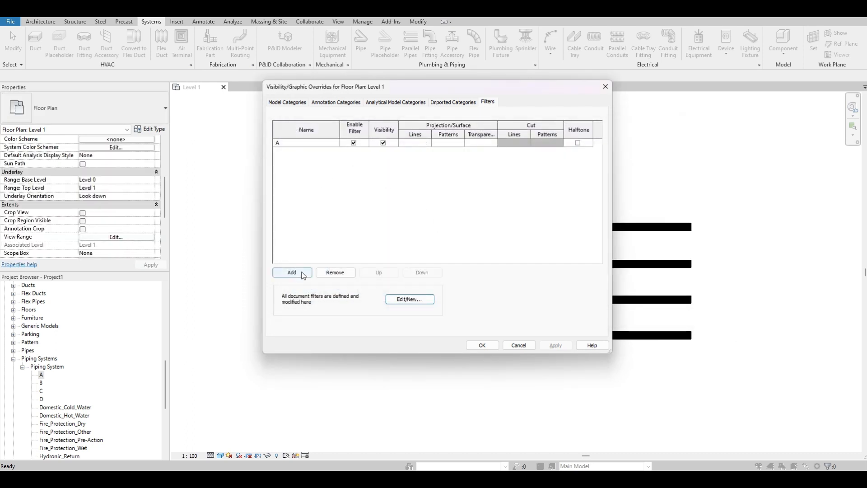
left_click(303, 273)
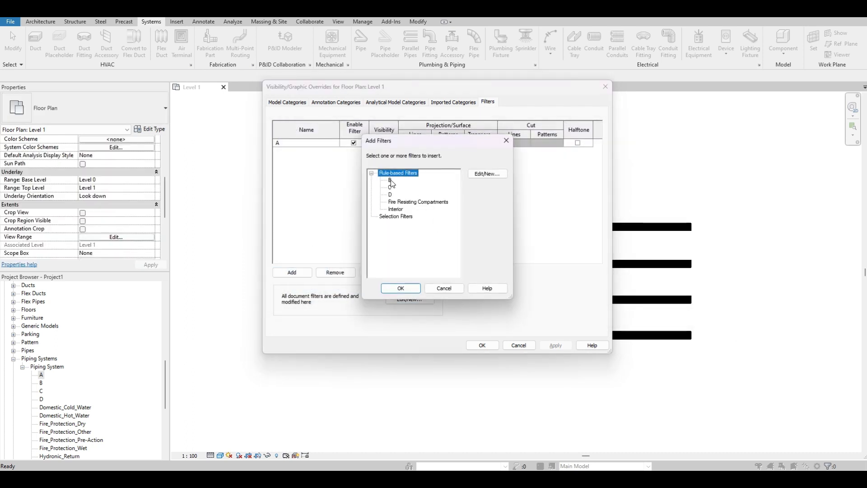
left_click(390, 180)
left_click(390, 194, "shift")
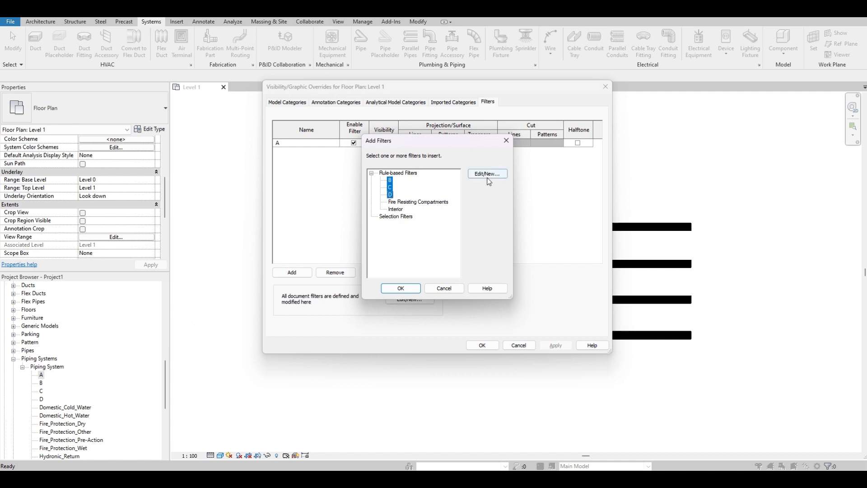
left_click(399, 289)
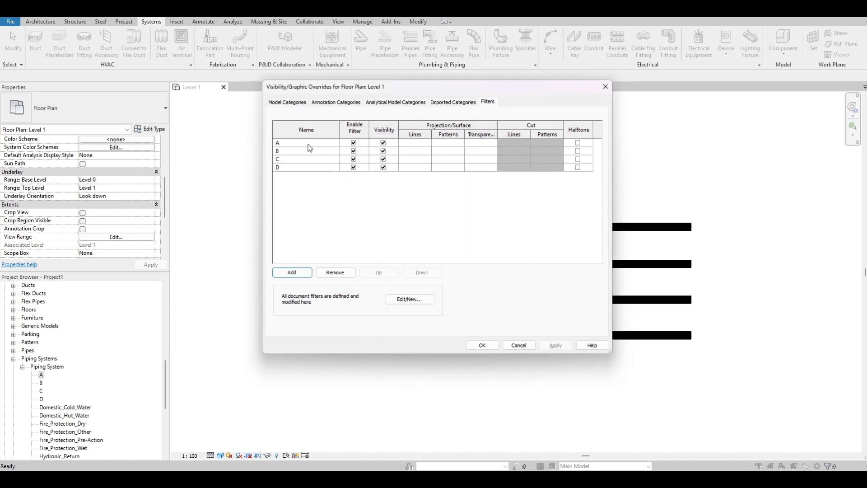
Override filter A's projection surface foreground pattern with a solid fill in Red.
left_click(449, 142)
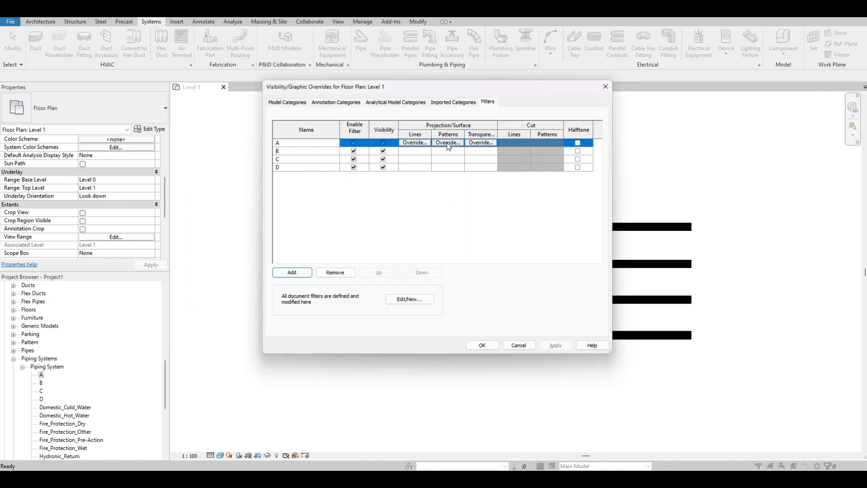
left_click(448, 143)
left_click(423, 192)
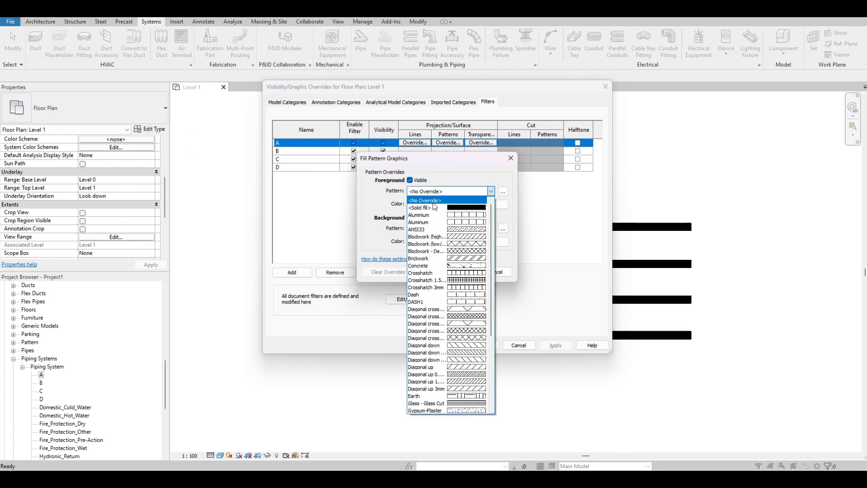
left_click(436, 199)
left_click(435, 204)
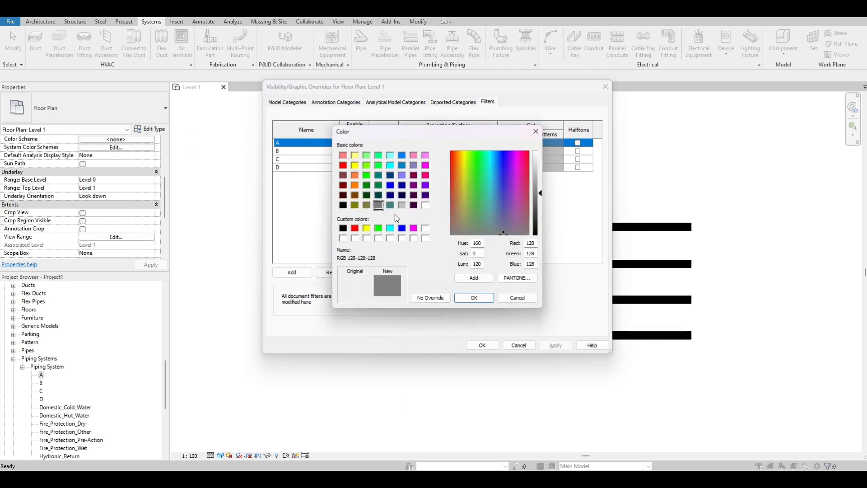
left_click(344, 165)
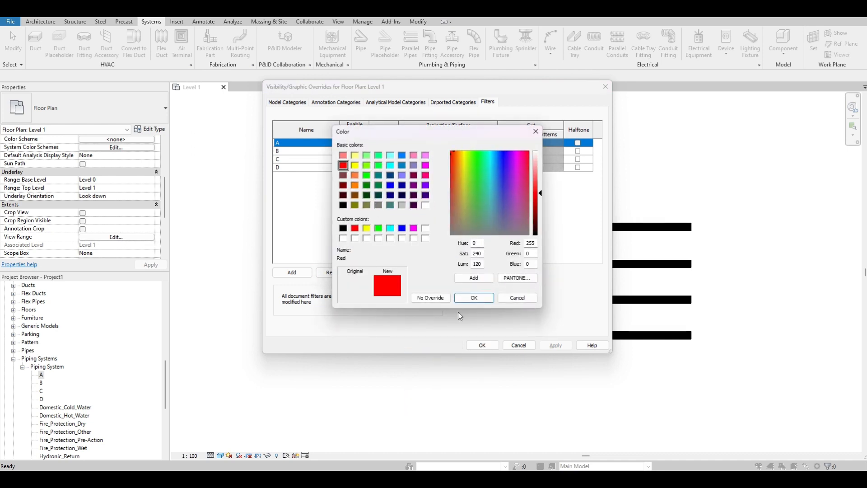
left_click(473, 297)
Set filter A's surface background pattern to a Red solid fill and accept the pattern overrides.
left_click(447, 230)
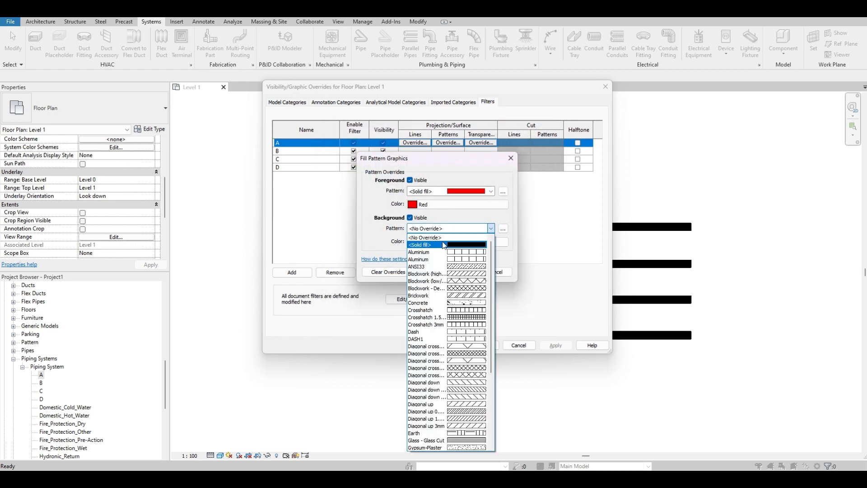
left_click(455, 245)
left_click(435, 242)
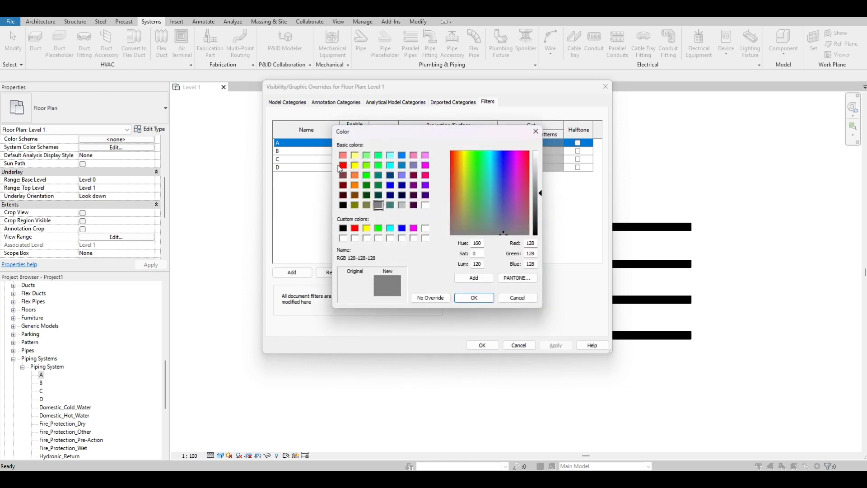
left_click(343, 165)
left_click(473, 298)
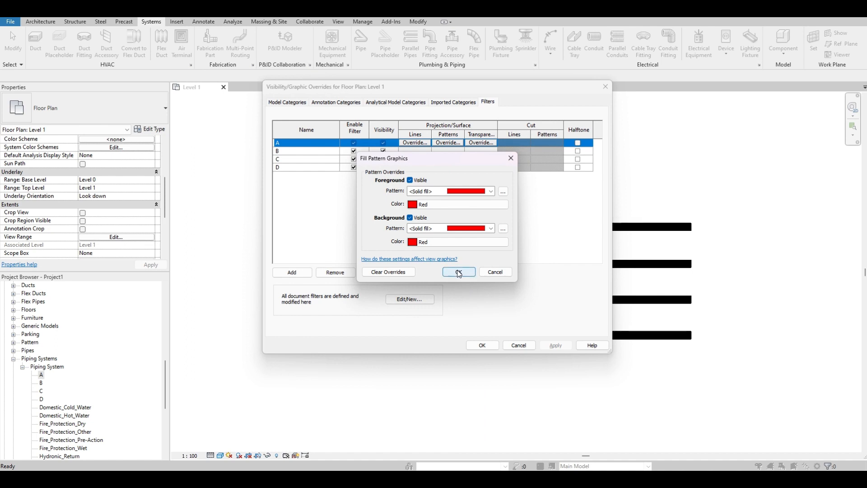
left_click(459, 272)
Override filter B's projection surface foreground pattern with a solid fill in purple RGB 128-000-255.
left_click(444, 152)
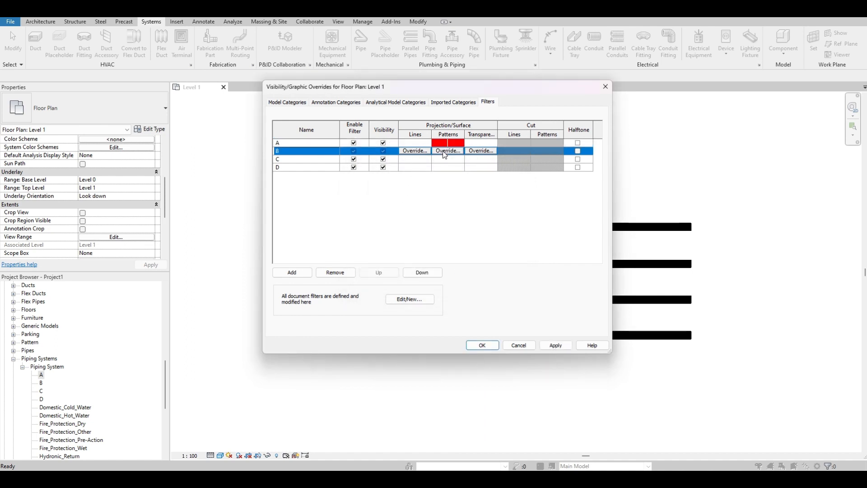
left_click(455, 156)
left_click(436, 193)
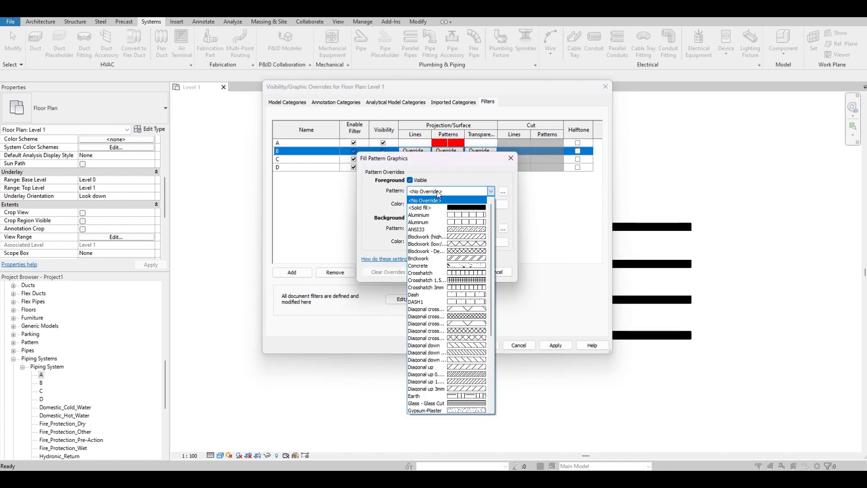
left_click(447, 208)
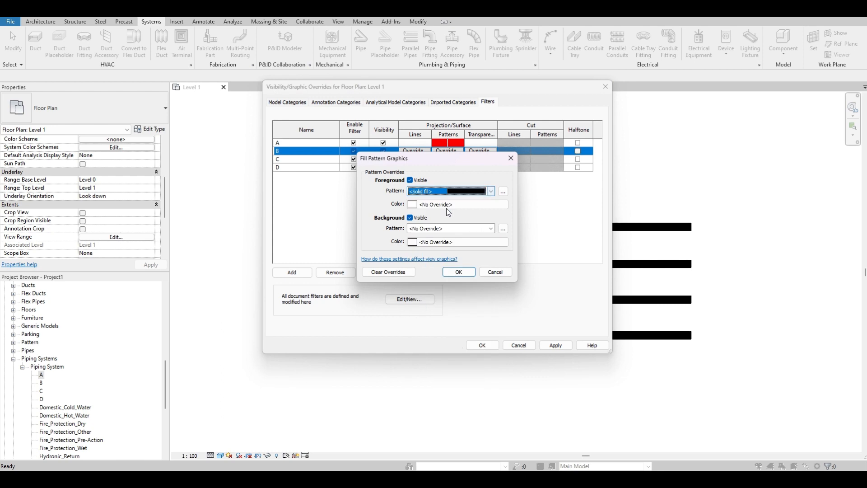
left_click(463, 273)
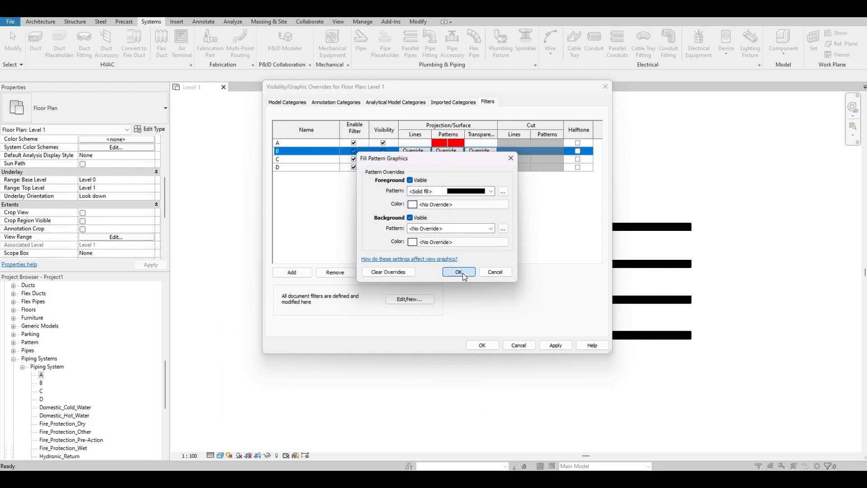
left_click(444, 152)
left_click(451, 206)
left_click(425, 185)
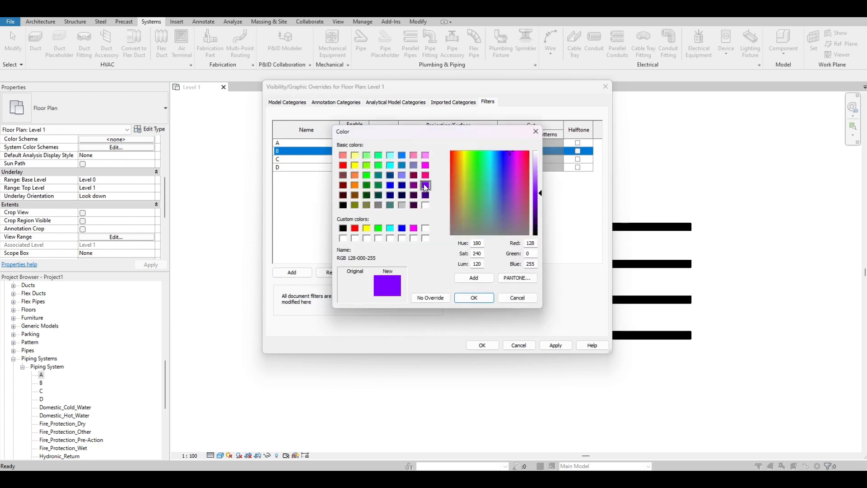
left_click(474, 298)
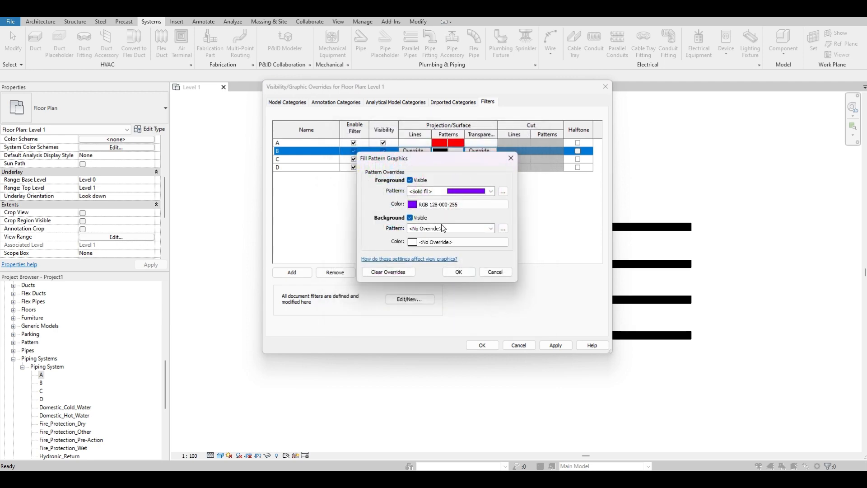
Set filter B's surface background pattern to a solid fill in RGB 128-000-255 and accept the overrides.
left_click(443, 228)
left_click(437, 244)
left_click(437, 242)
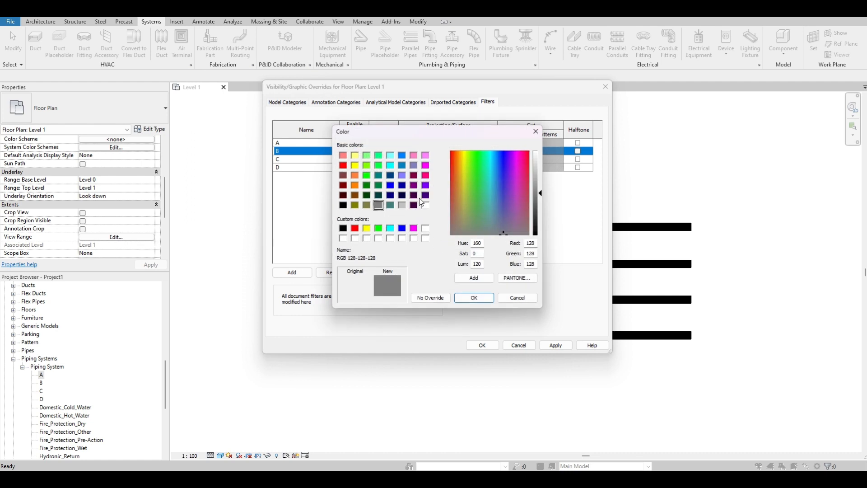
left_click(425, 185)
left_click(474, 298)
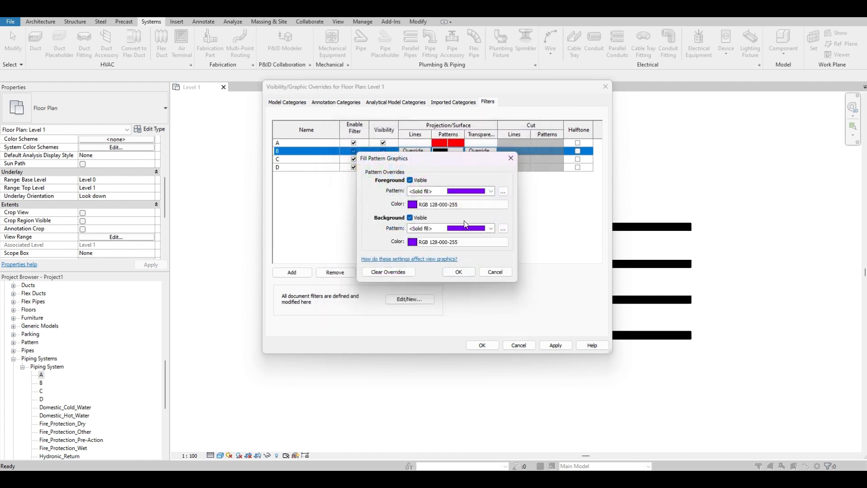
left_click(458, 271)
Override filter C's projection surface foreground pattern with a solid fill in Cyan.
left_click(442, 161)
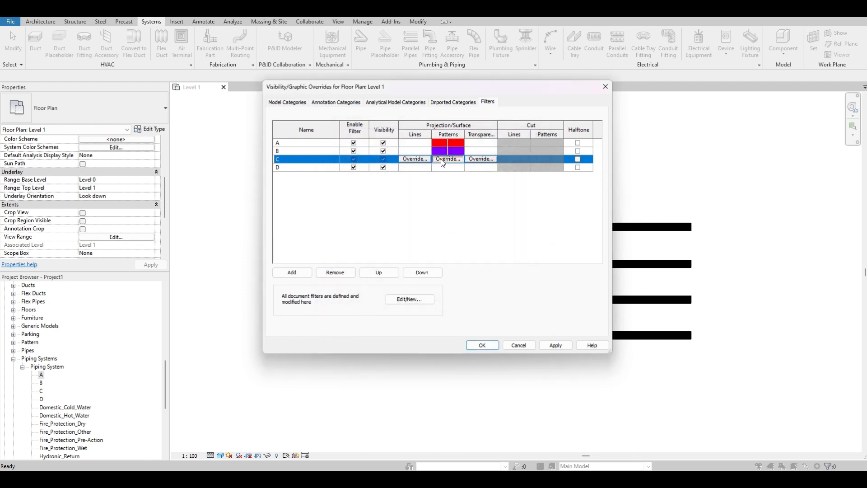
left_click(442, 161)
left_click(430, 191)
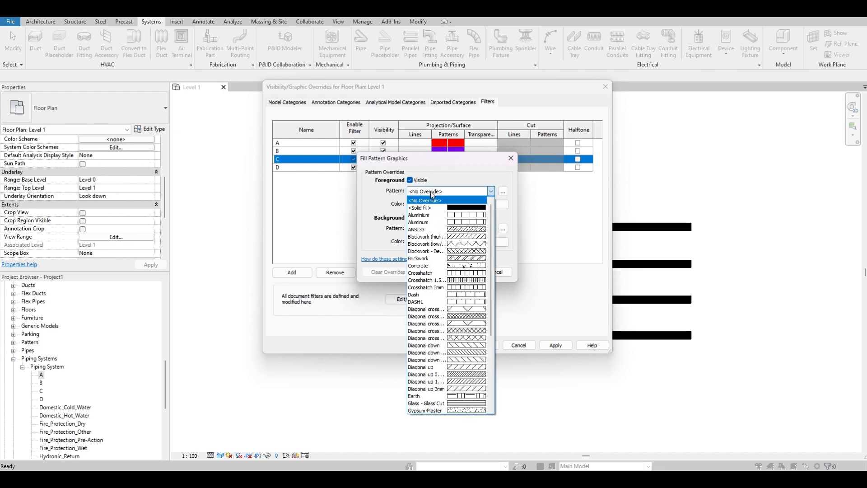
left_click(450, 211)
left_click(446, 203)
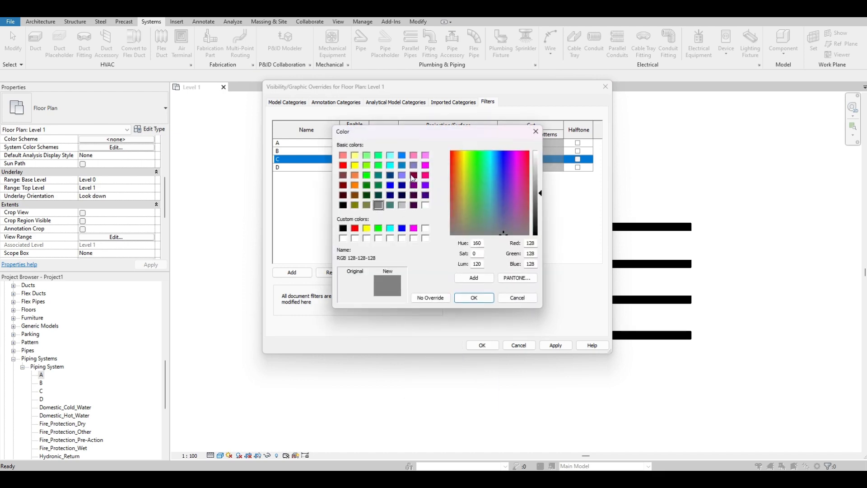
left_click(390, 165)
left_click(474, 298)
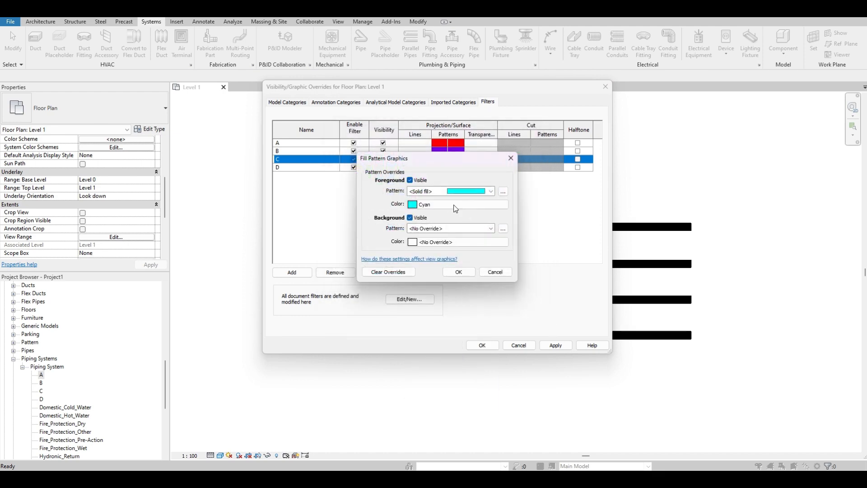
Set filter C's surface background pattern to a Cyan solid fill and accept the pattern overrides.
left_click(444, 229)
left_click(445, 234)
left_click(450, 244)
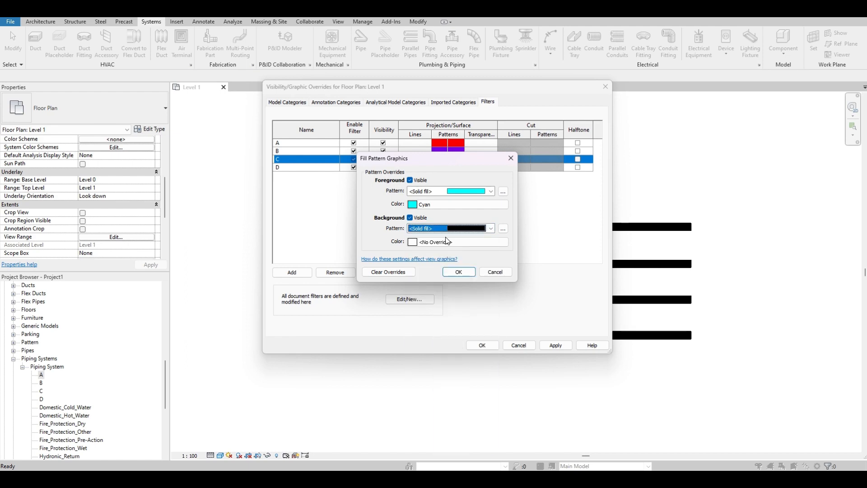
left_click(449, 243)
left_click(390, 166)
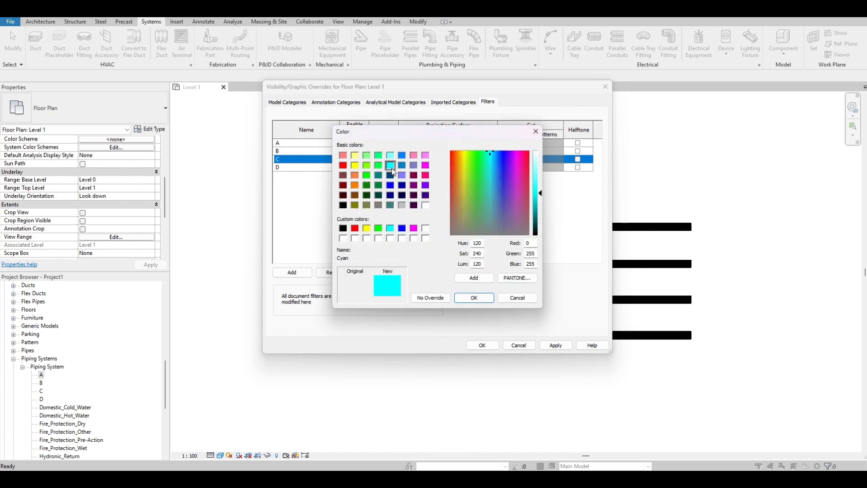
left_click(466, 297)
left_click(459, 271)
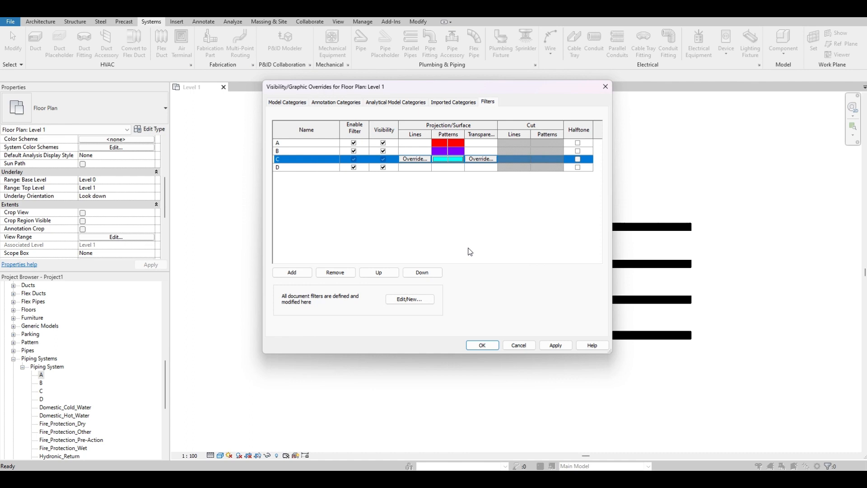
Override filter D's projection surface foreground pattern with a solid fill in orange RGB 255-128-064.
left_click(441, 168)
left_click(442, 170)
left_click(431, 191)
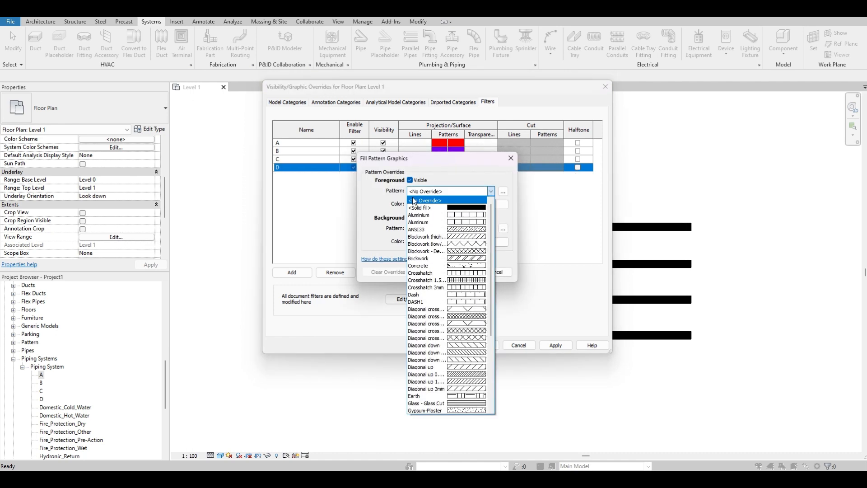
left_click(436, 207)
left_click(429, 203)
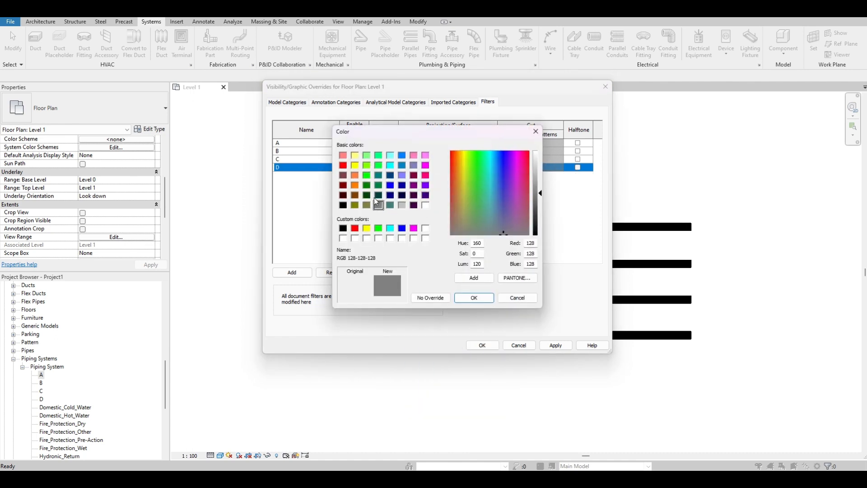
left_click(356, 176)
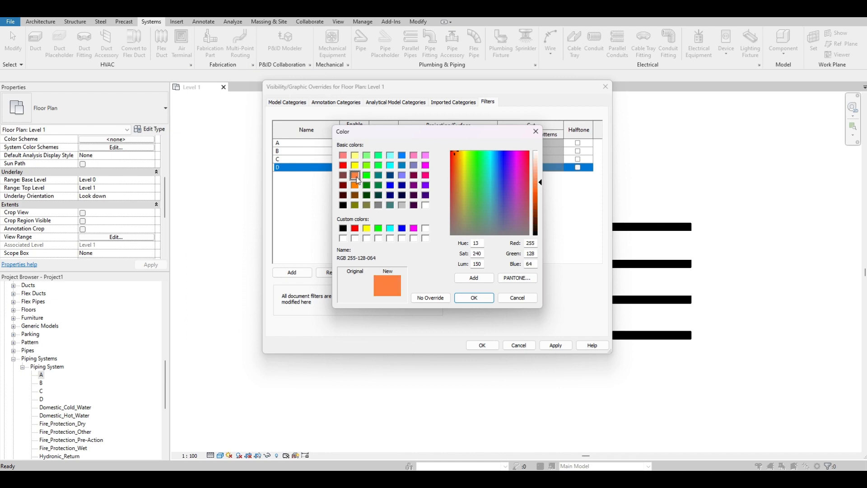
left_click(467, 298)
Set filter D's surface background pattern to a solid fill in RGB 255-128-000.
left_click(459, 230)
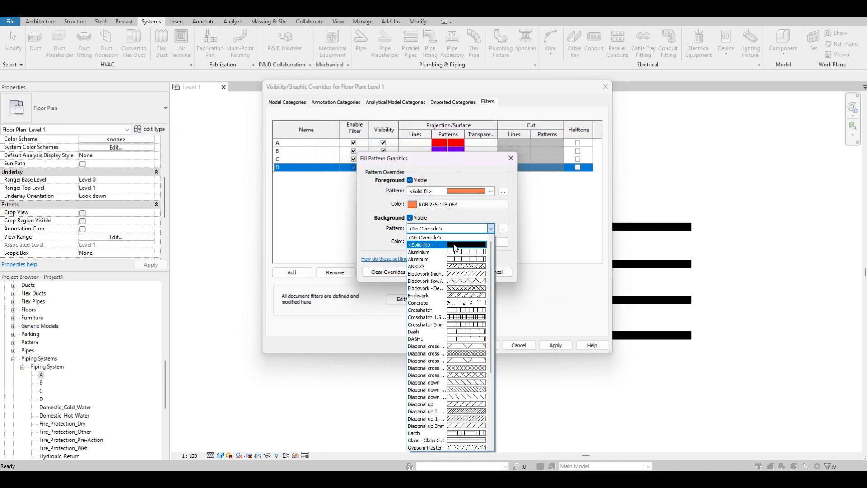
left_click(420, 244)
left_click(429, 242)
left_click(355, 185)
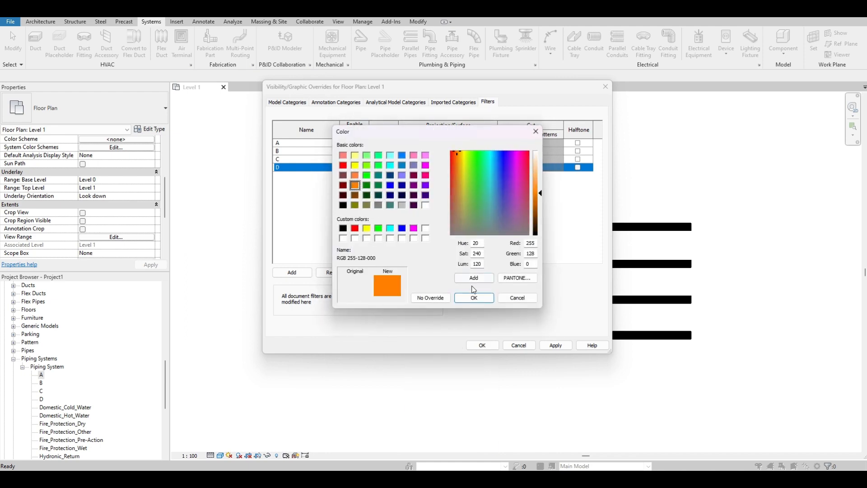
left_click(471, 298)
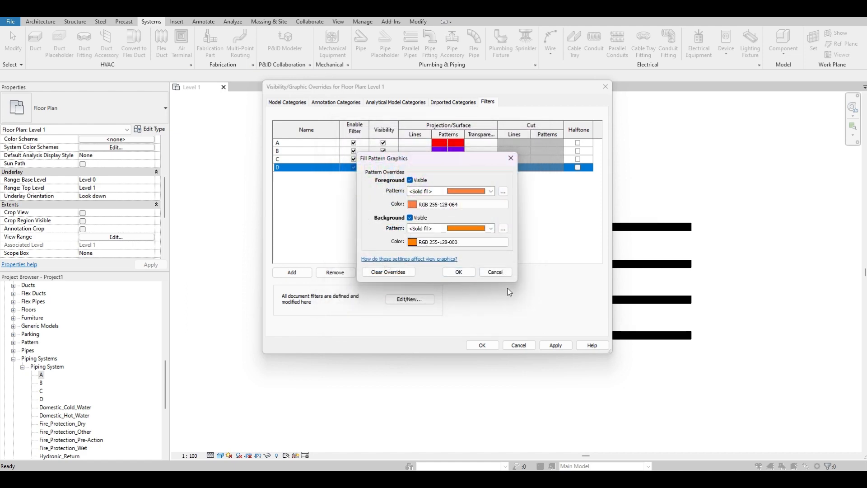
Change filter D's background color to RGB 255-128-064 to match its foreground, and accept the pattern overrides.
left_click(460, 243)
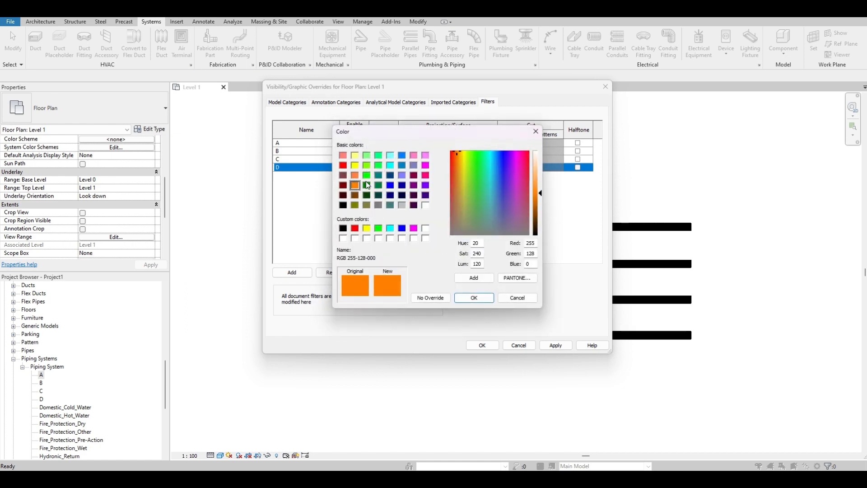
left_click(357, 176)
left_click(477, 300)
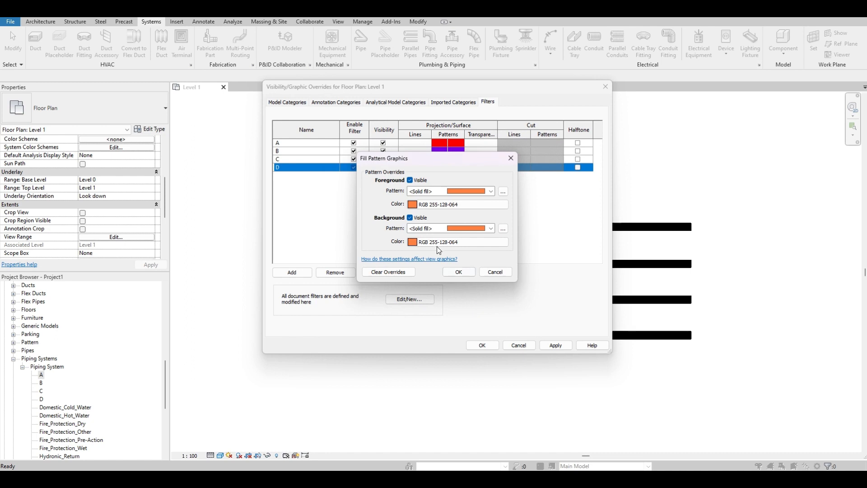
left_click(459, 272)
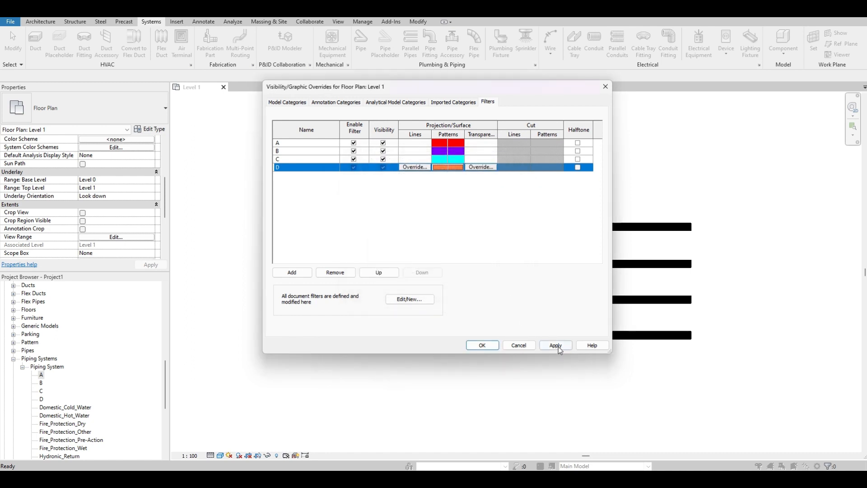
Apply the filter color overrides to the Level 1 floor plan and close the visibility settings.
left_click(555, 345)
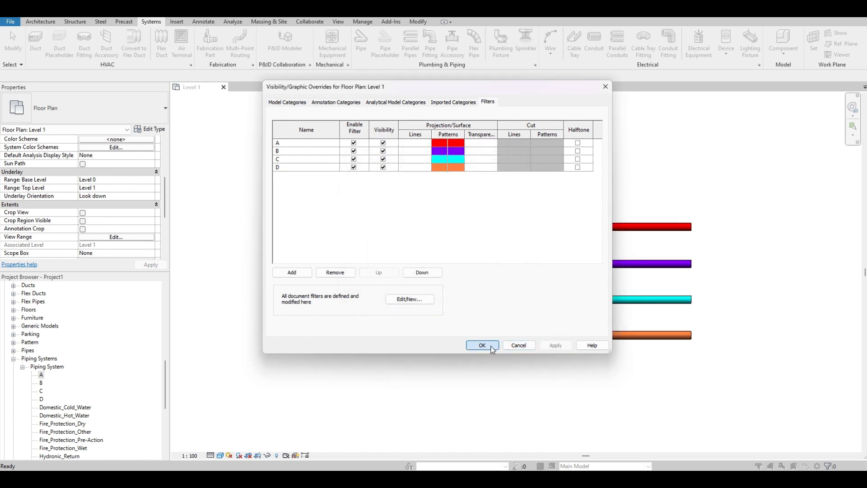
left_click(482, 346)
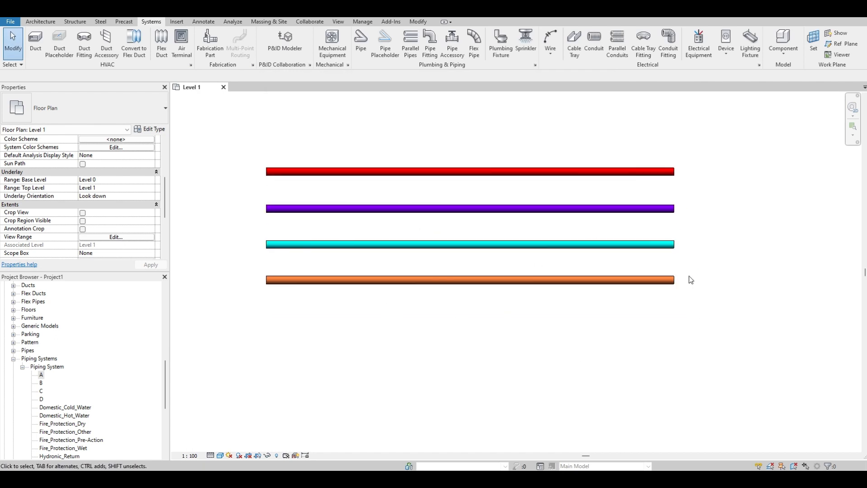
middle_click_drag(460, 166, 465, 226)
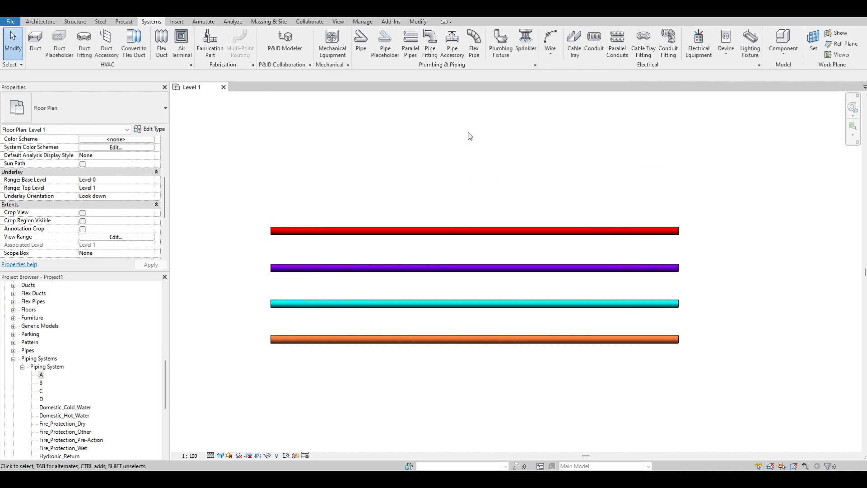